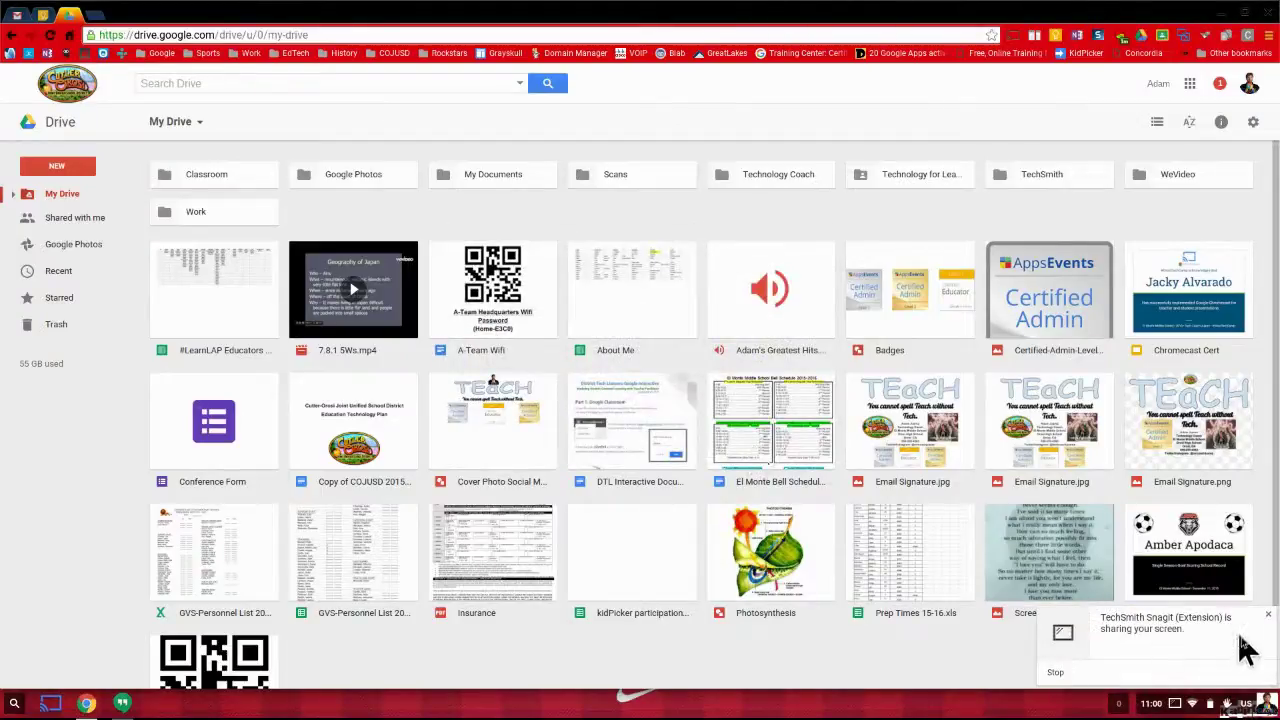
- Close the TechSmith Snagit screen-sharing notice over My Drive
click(1268, 615)
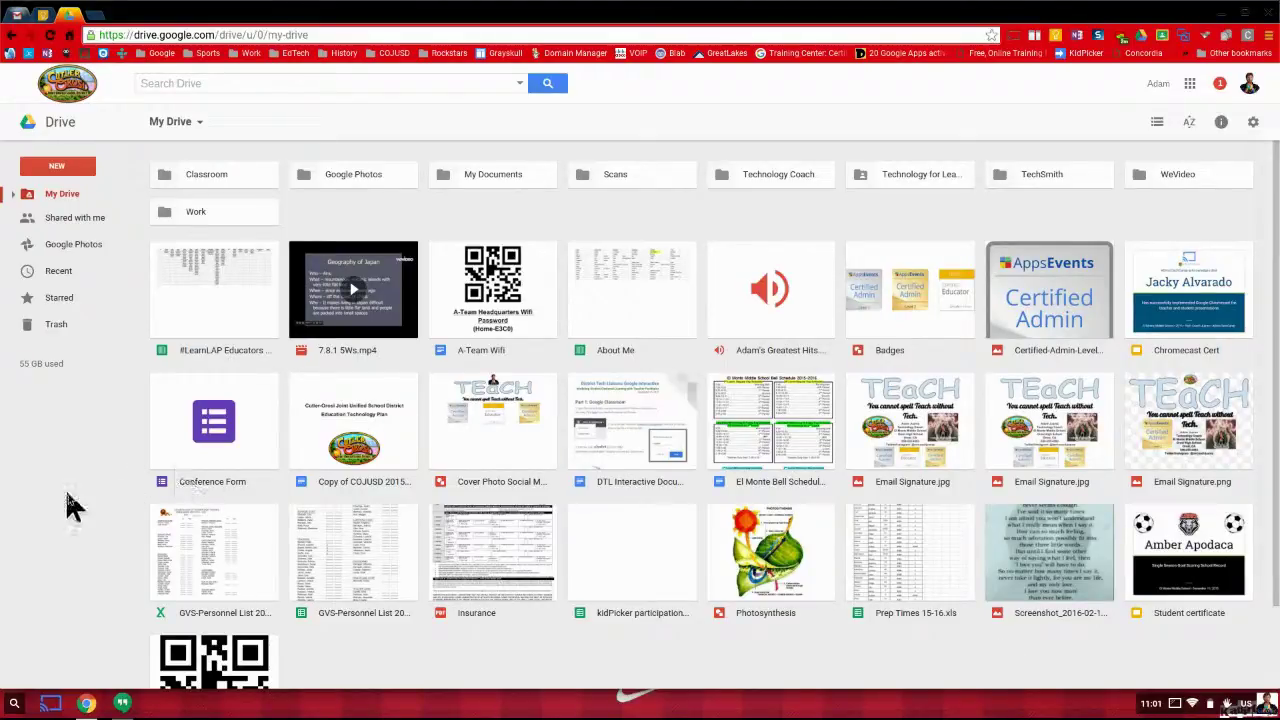
- Create a new Google Drawings document from Drive's New > More menu
click(70, 166)
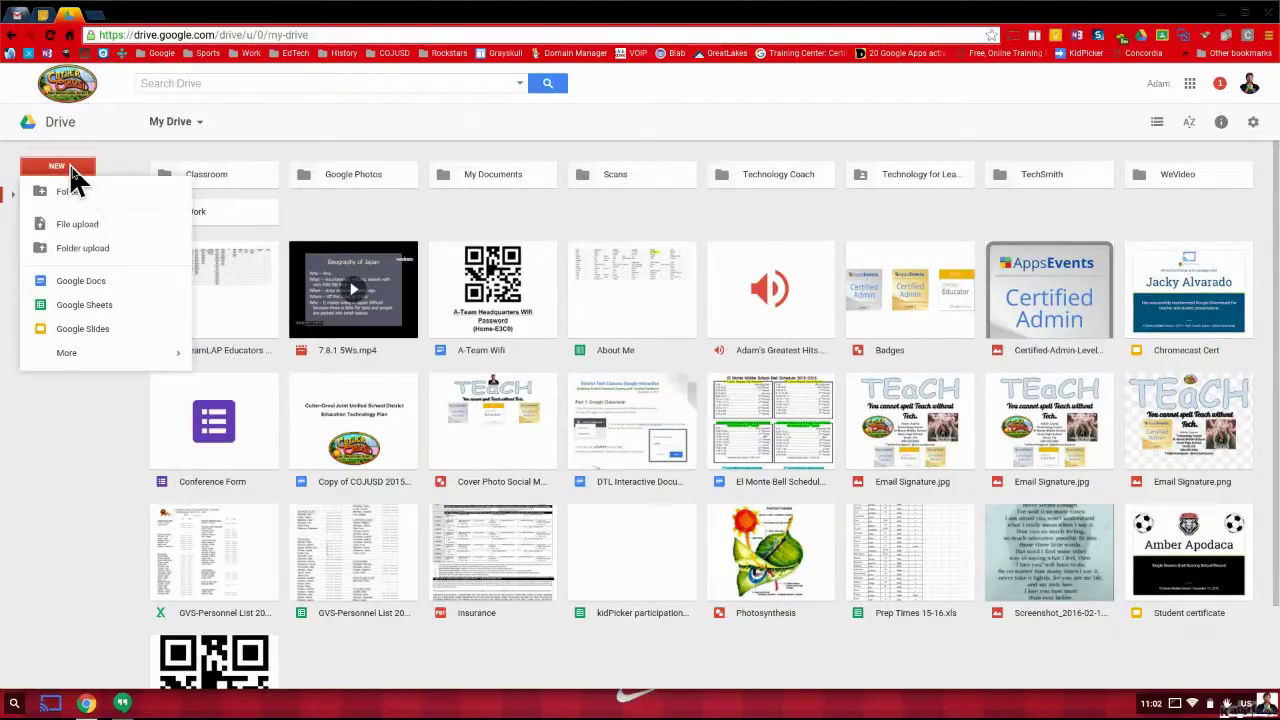
mouse_move(80, 360)
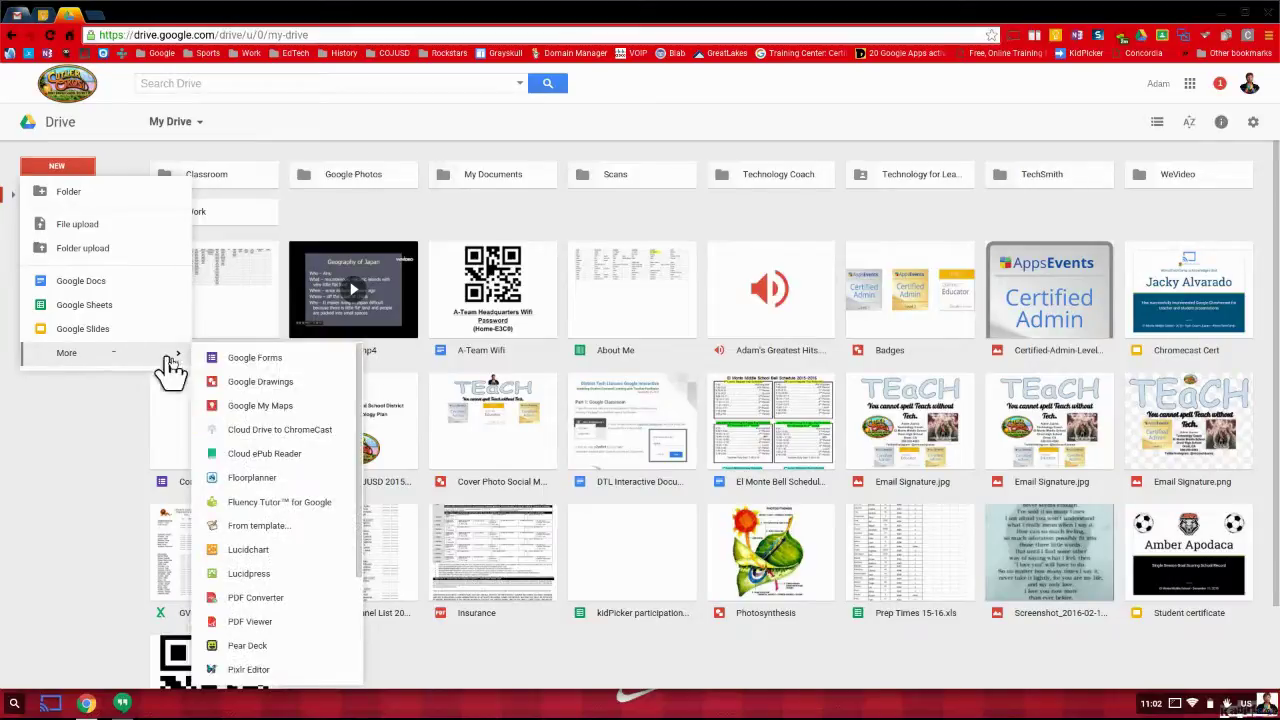
click(262, 385)
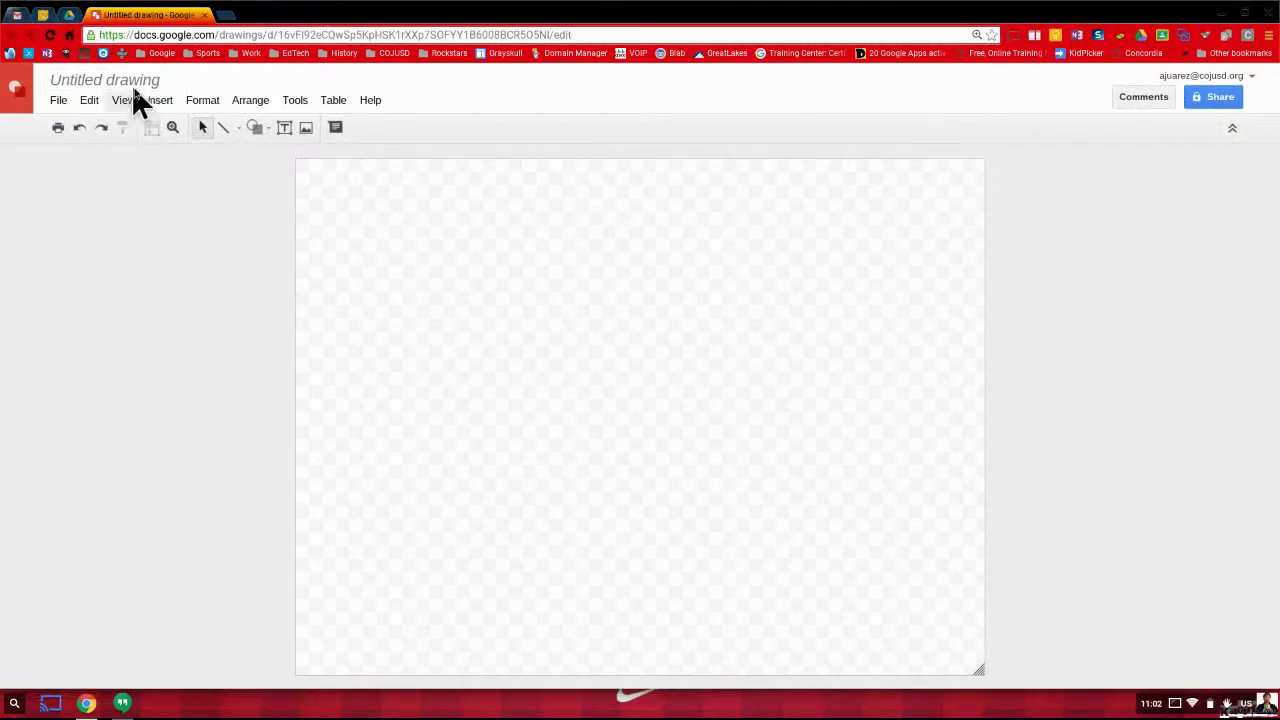
- Rename the untitled drawing to 'Sample Drawing'
click(95, 80)
text(wing)
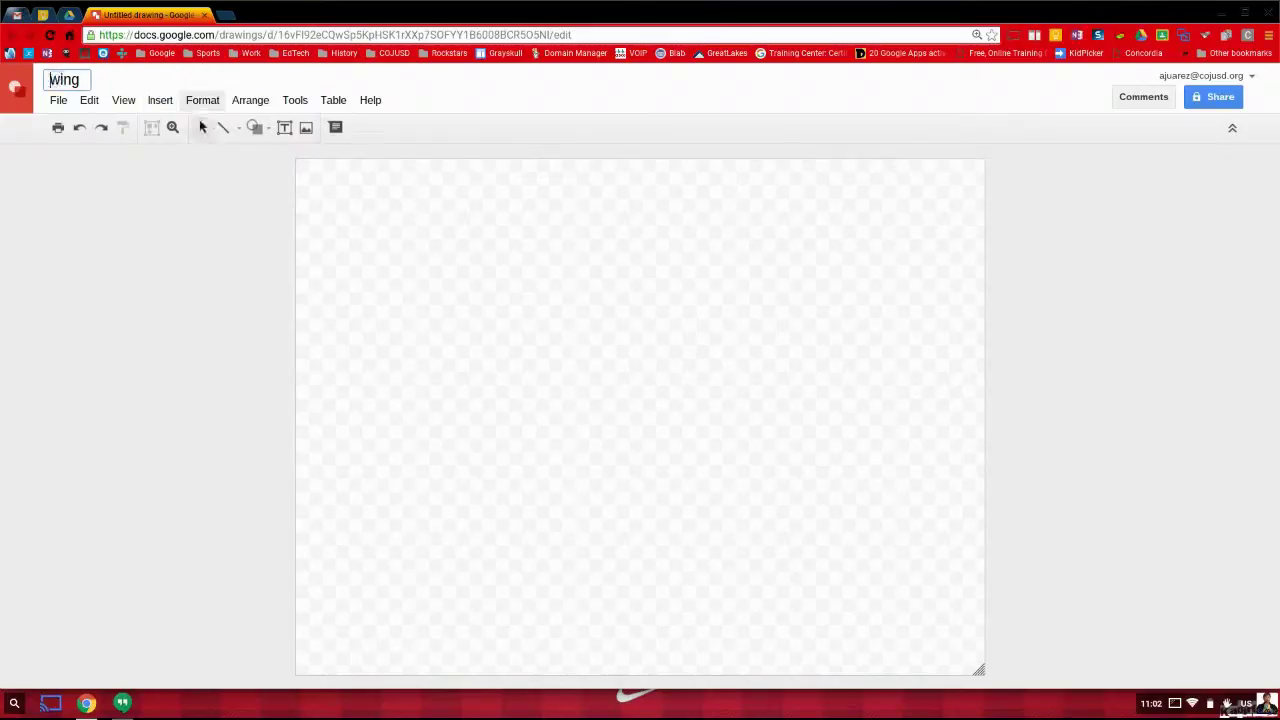
key(BackSpace)
key(BackSpace)
key(BackSpace)
text(Sample Dra)
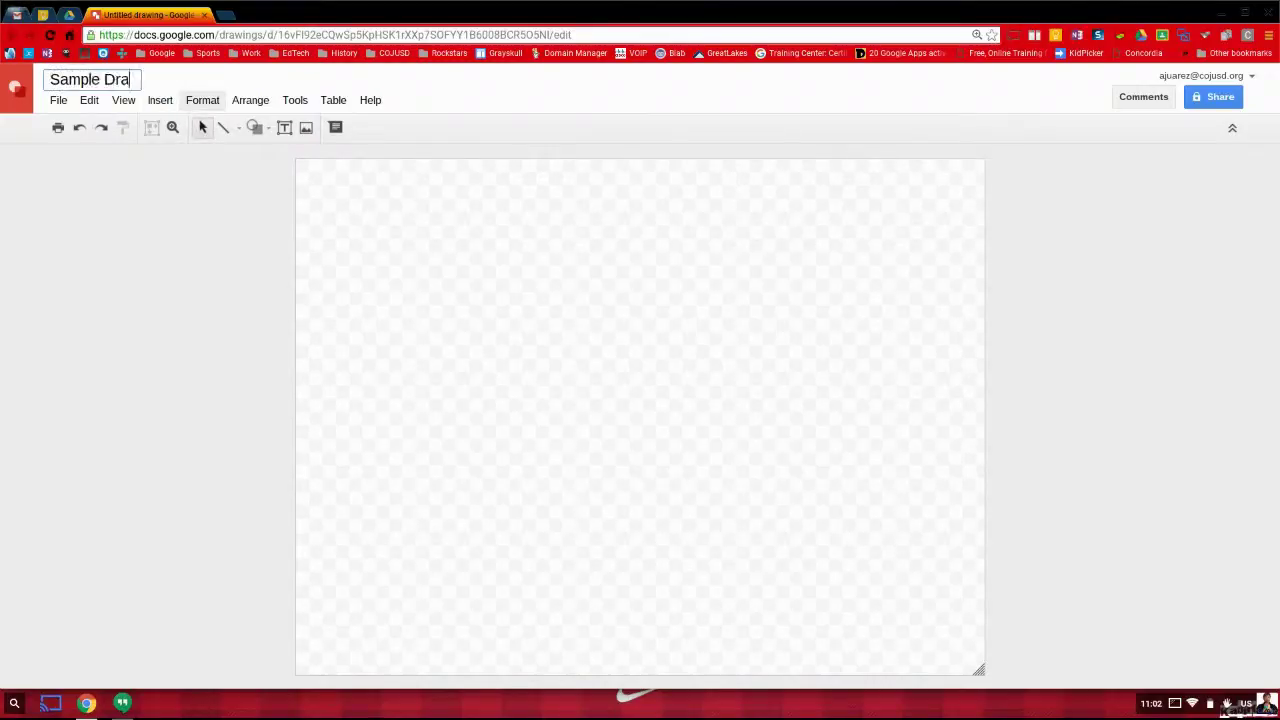
text(wing)
click(430, 371)
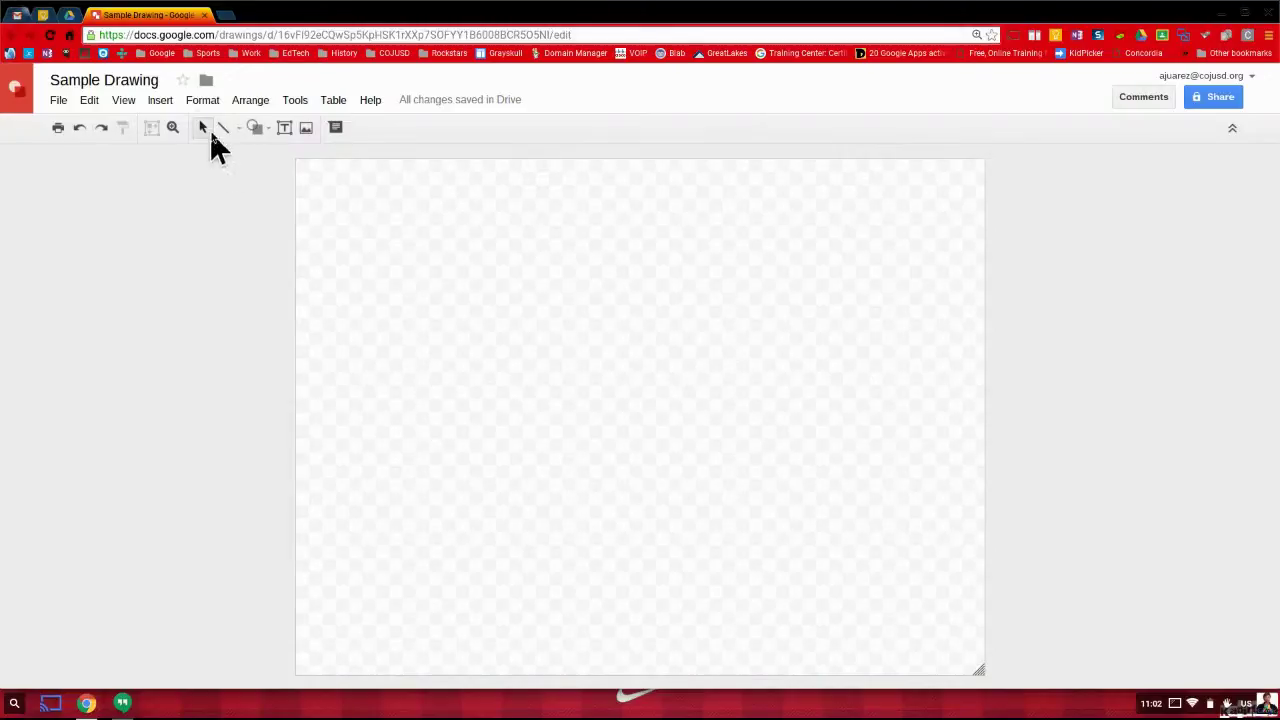
- Insert the upward-looking photo found by an image search for 'grumpy cat'
click(162, 100)
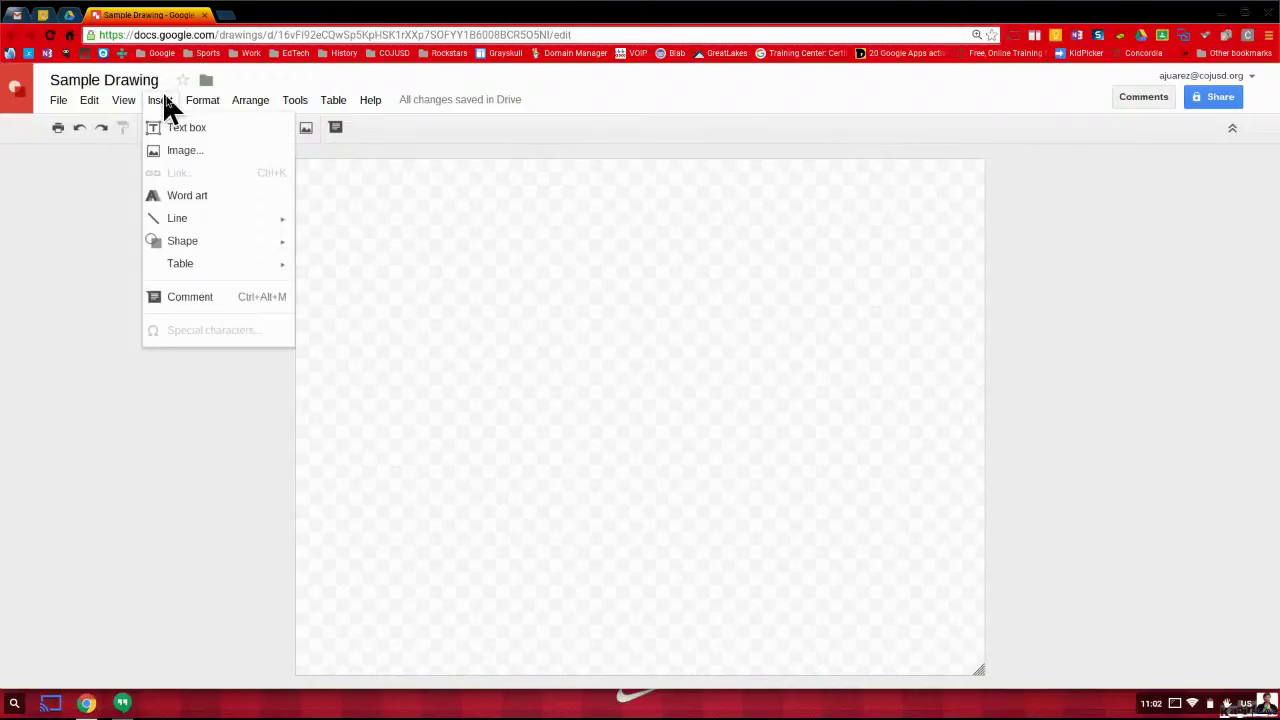
click(185, 152)
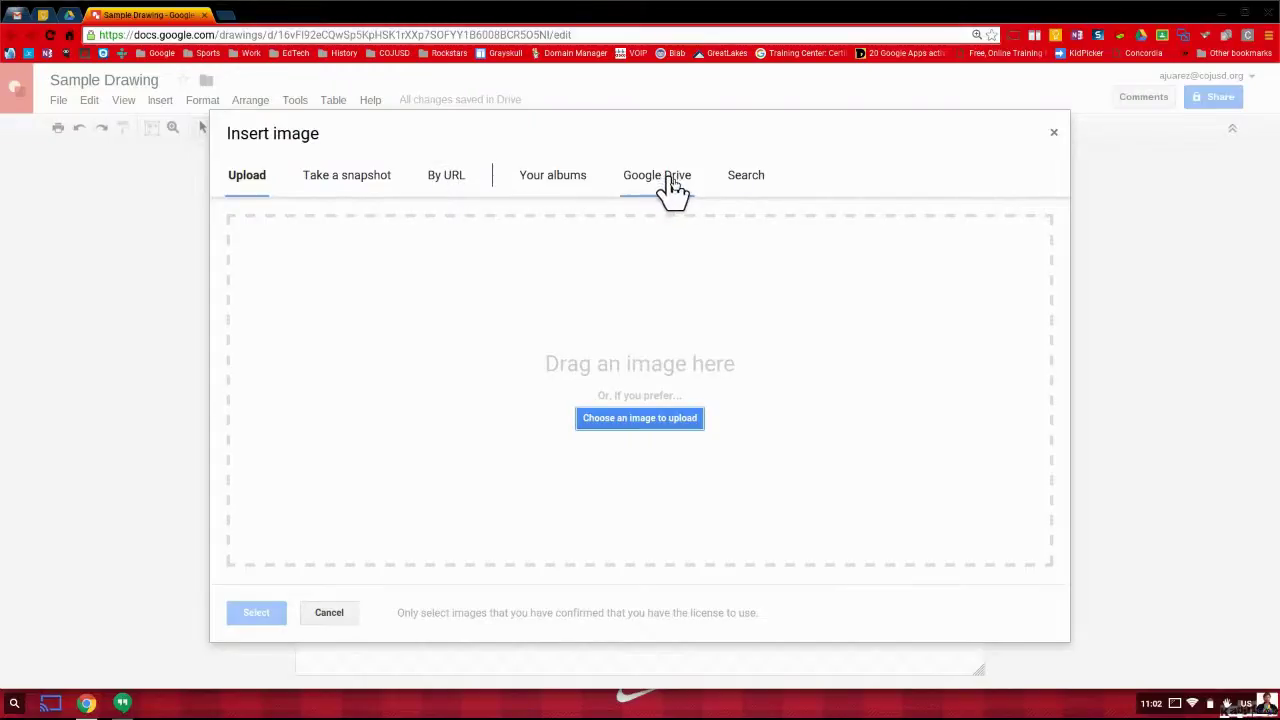
click(748, 178)
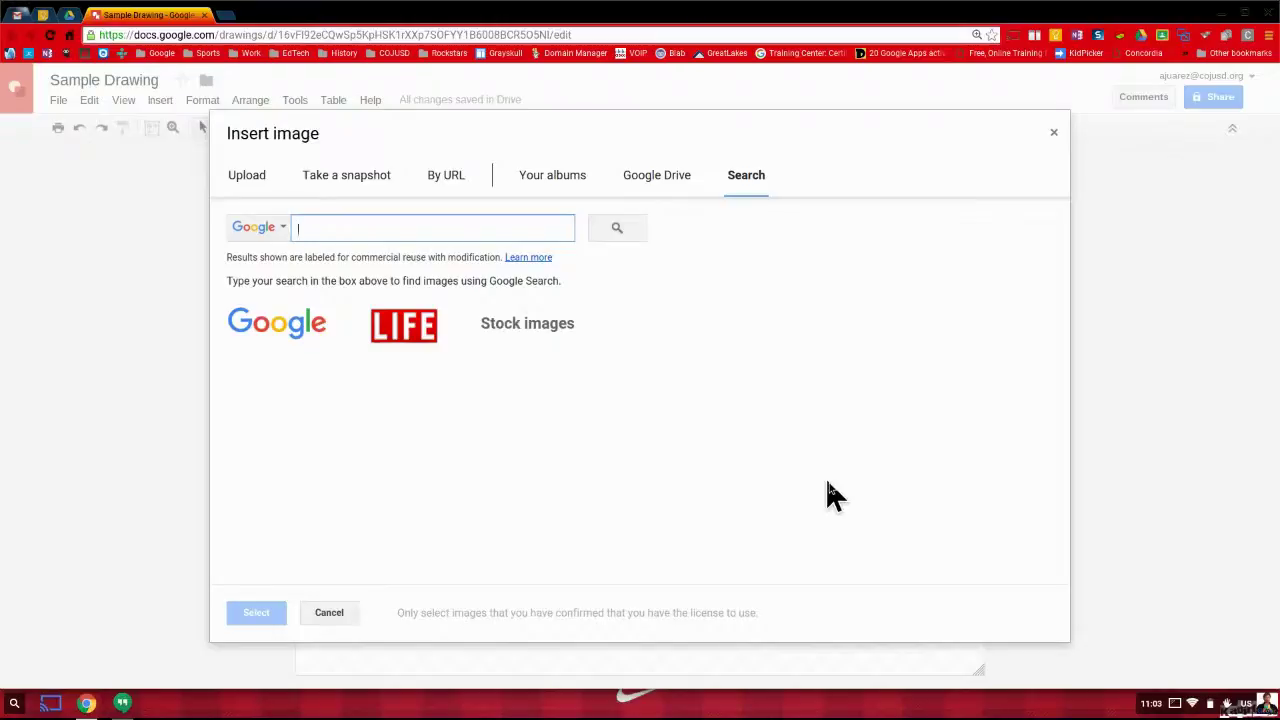
text(grumpy cat)
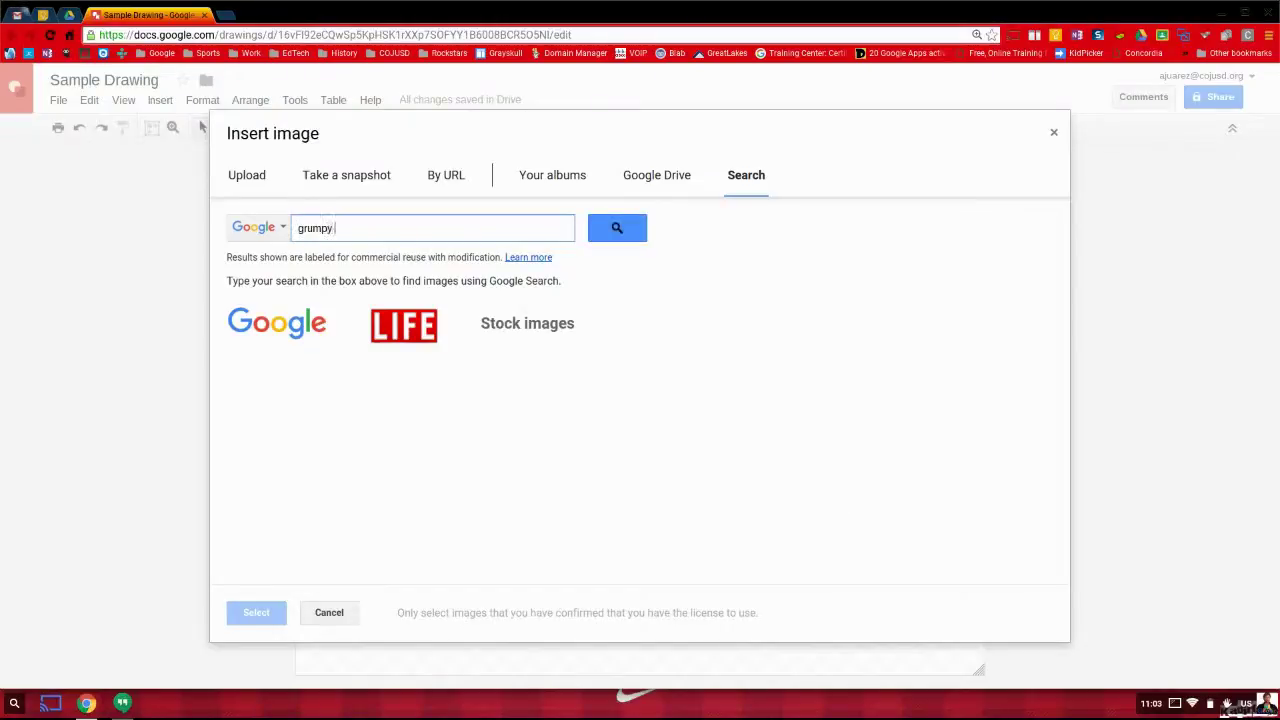
key(Return)
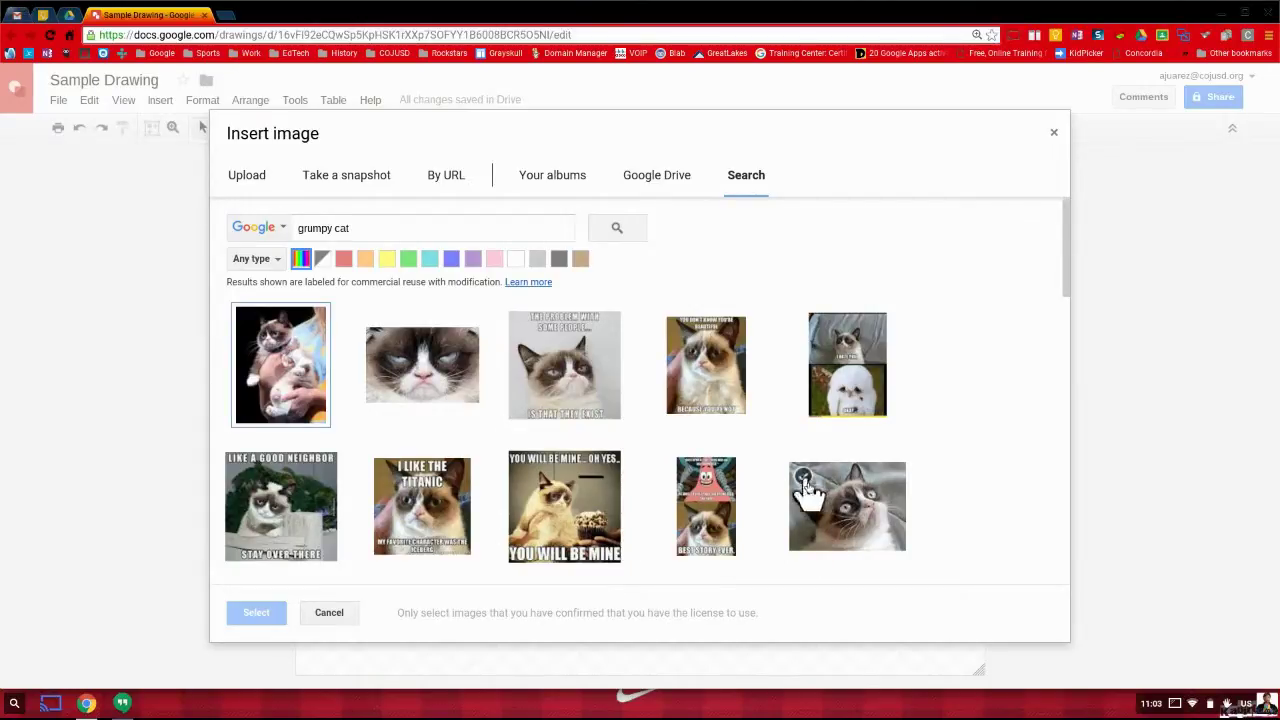
click(875, 510)
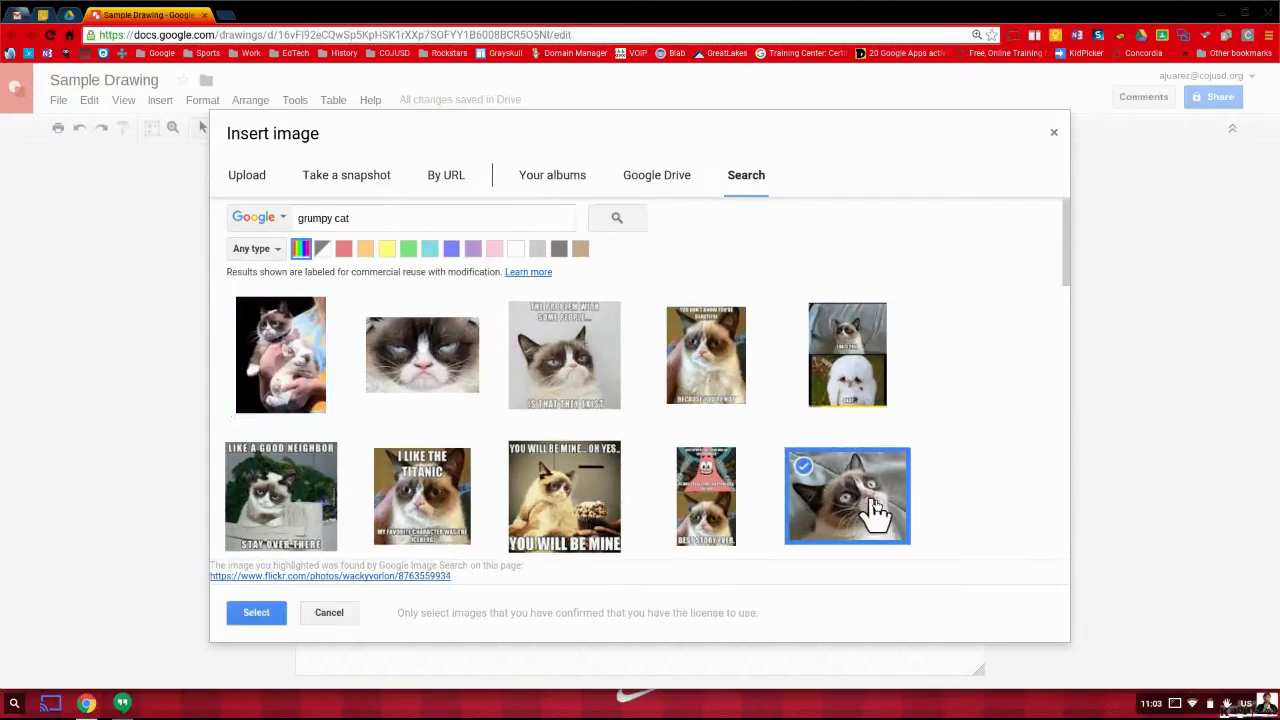
click(255, 621)
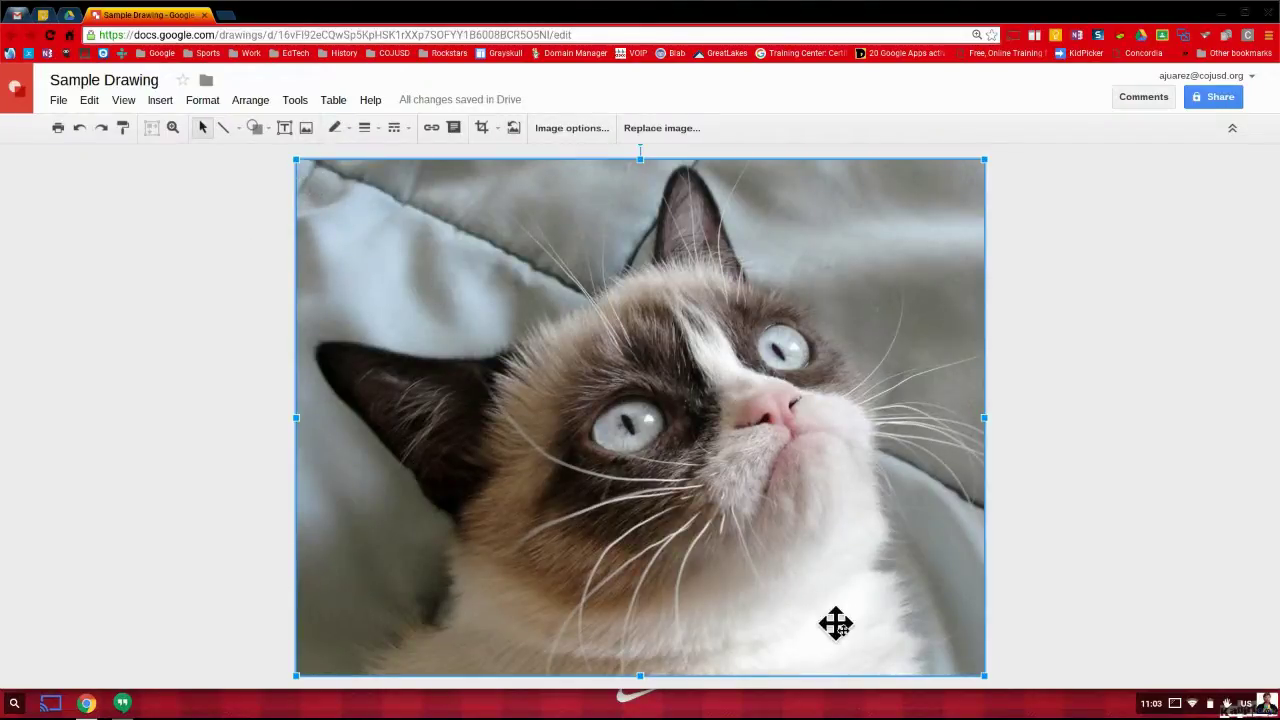
drag(297, 160, 404, 240)
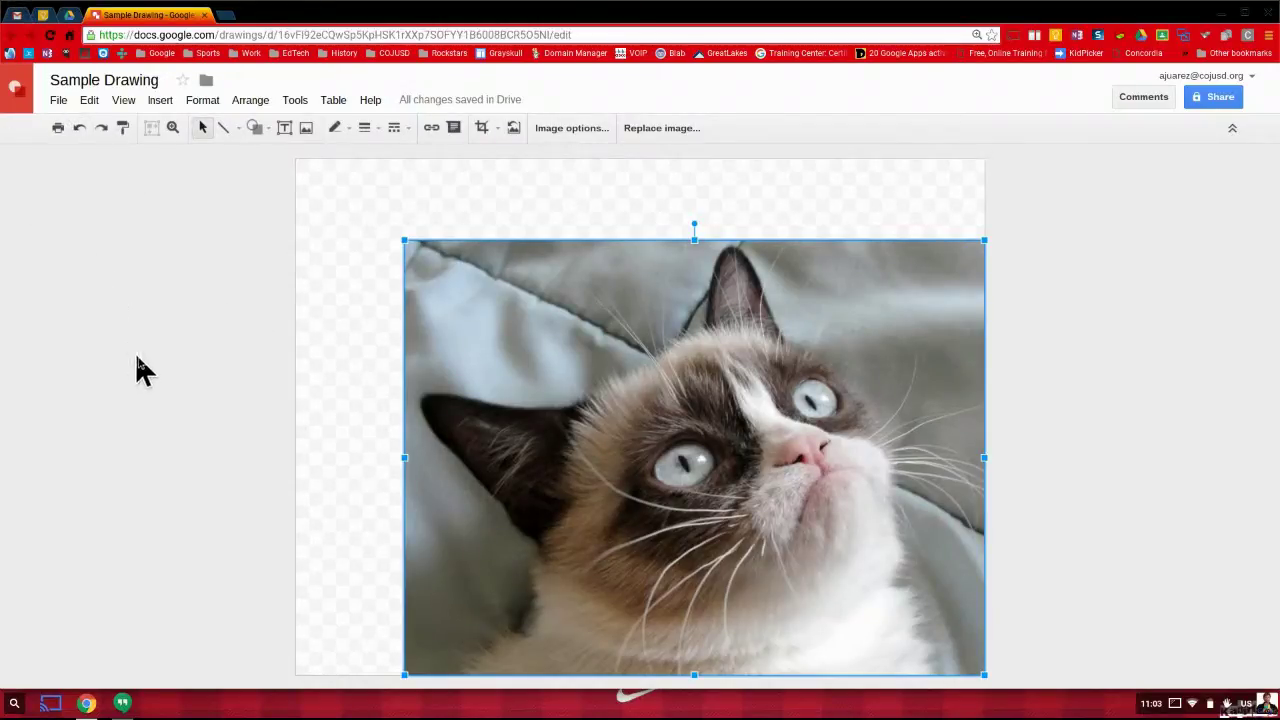
click(79, 129)
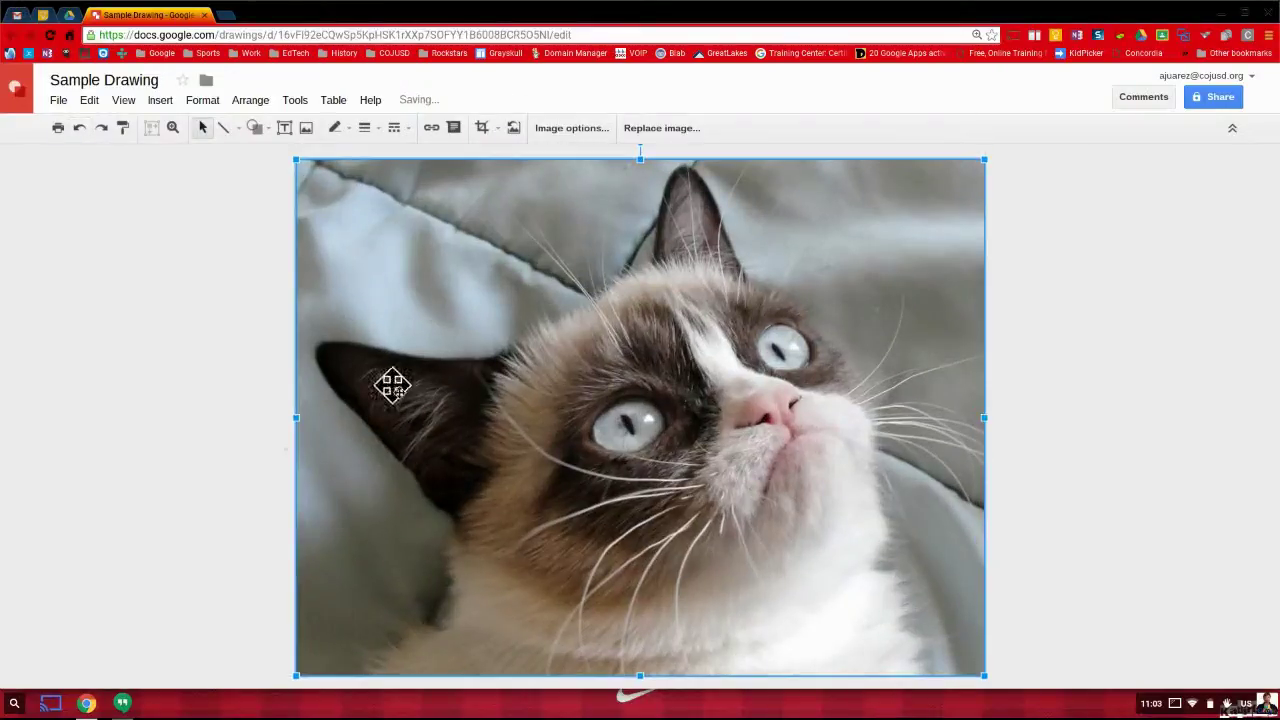
click(175, 372)
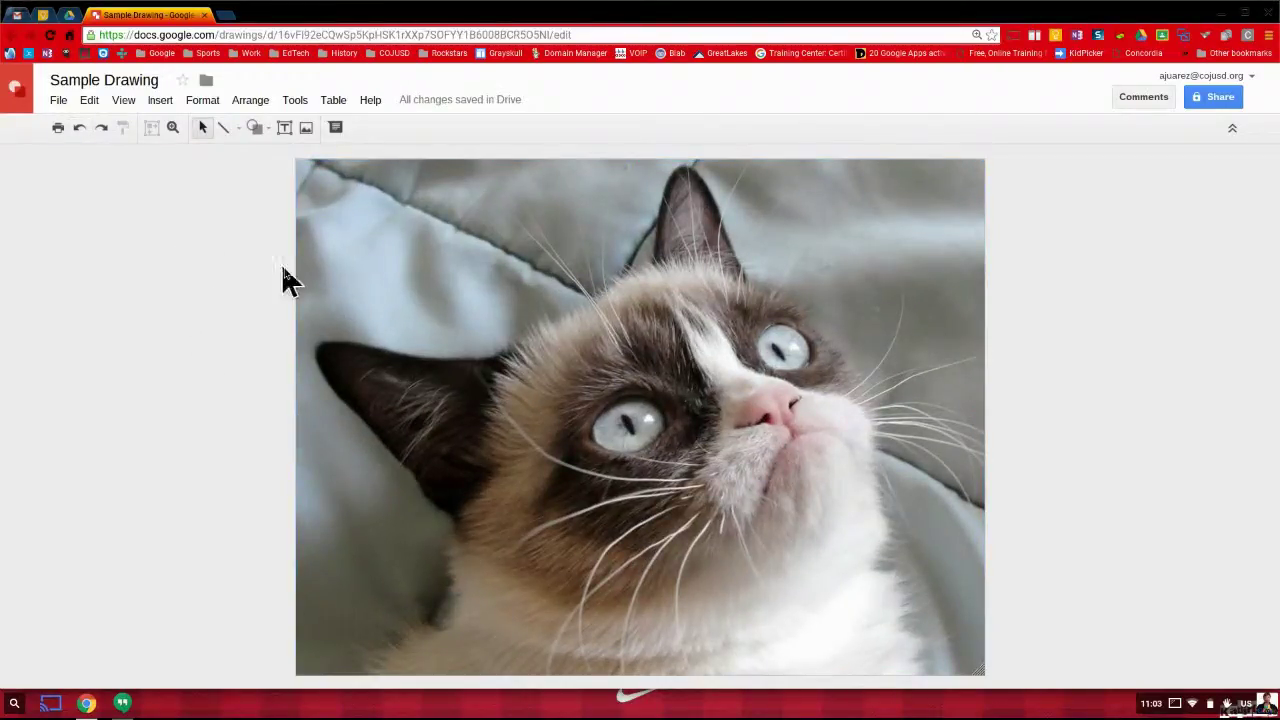
- Draw a text box across the top of the cat photo
click(285, 128)
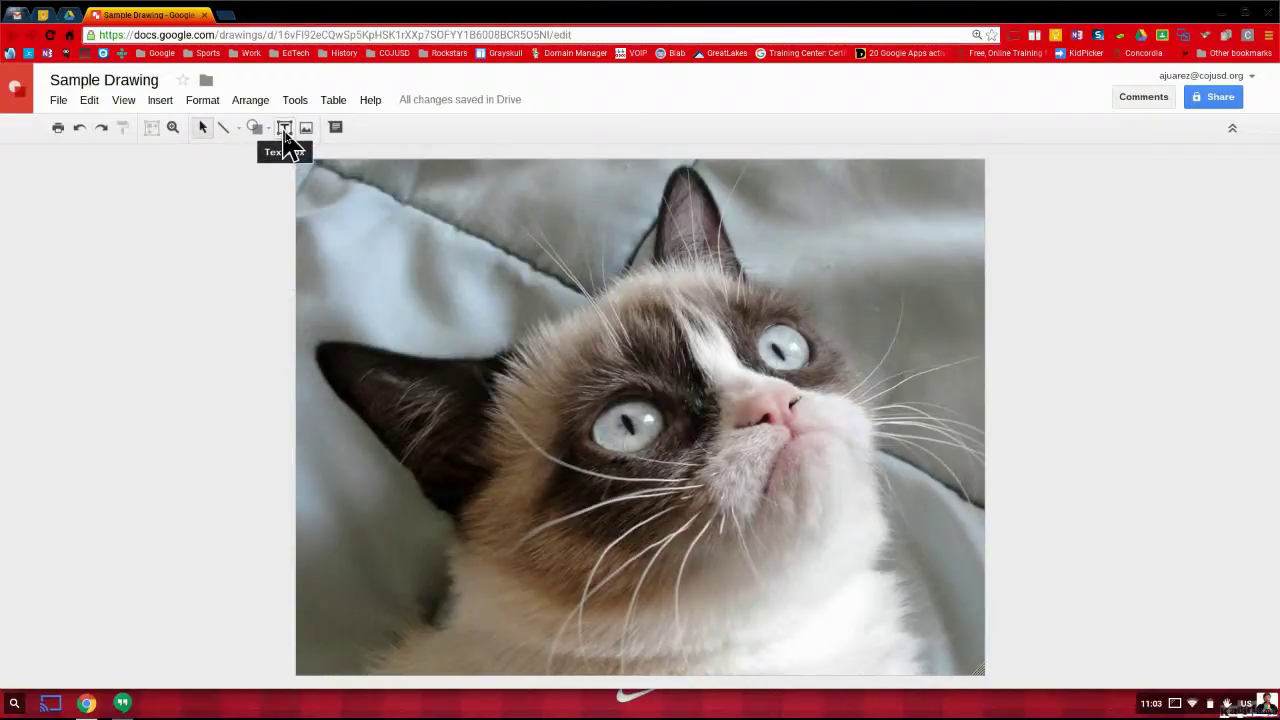
click(157, 99)
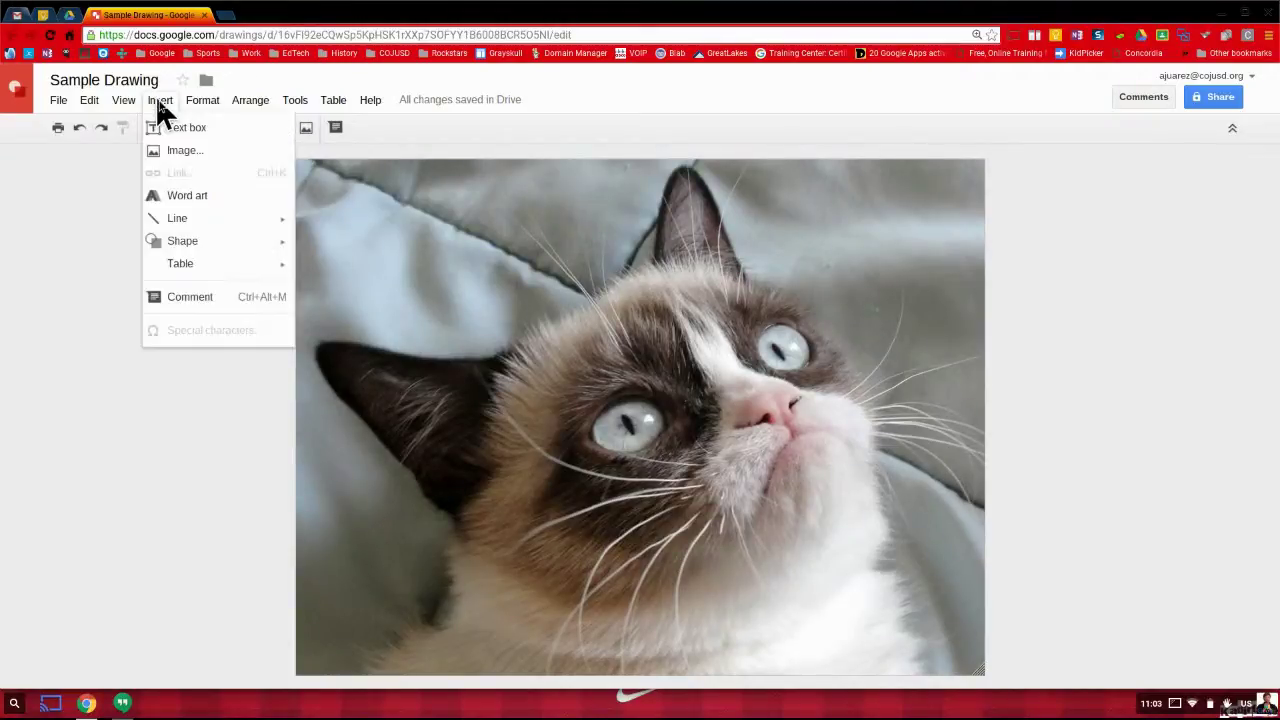
click(62, 218)
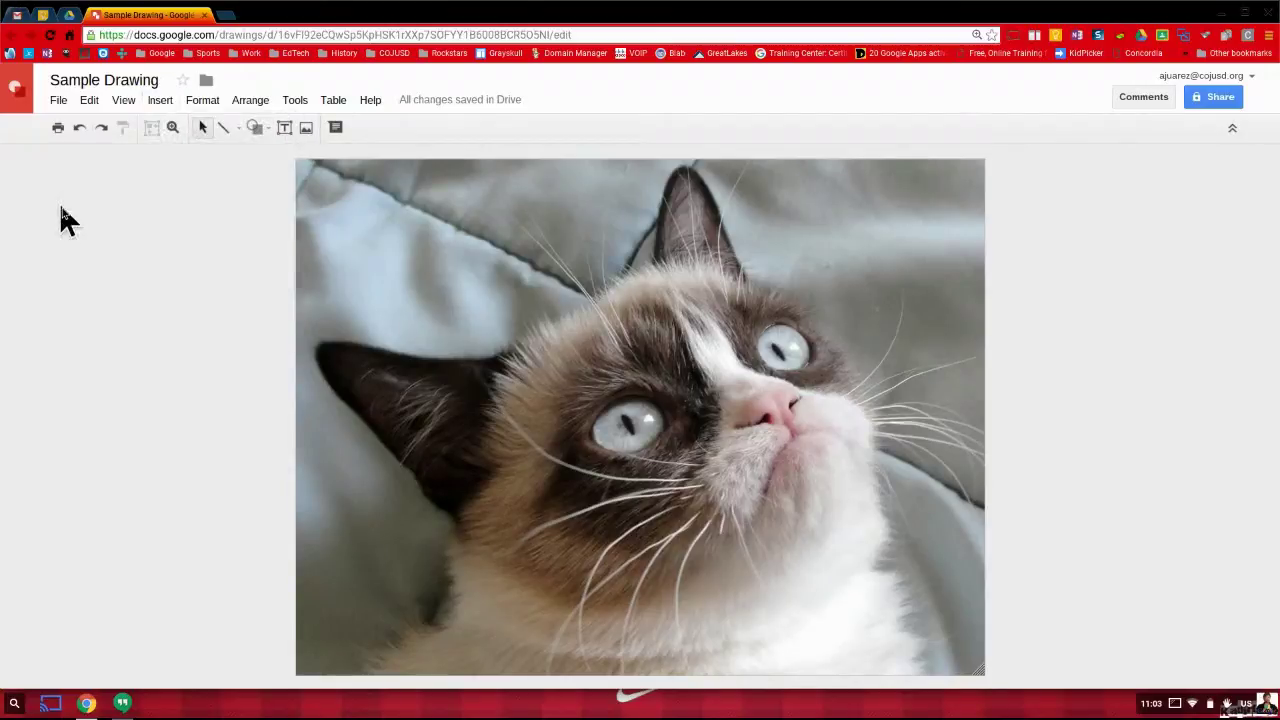
click(285, 130)
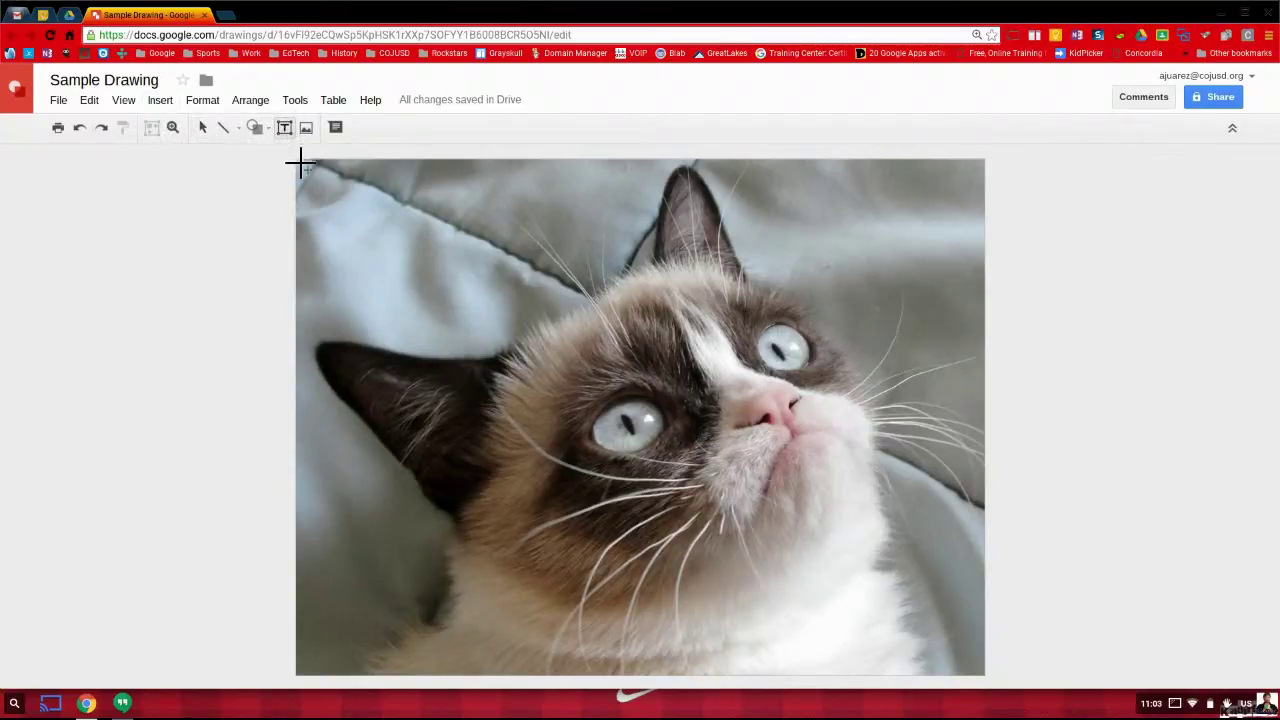
drag(300, 164, 970, 247)
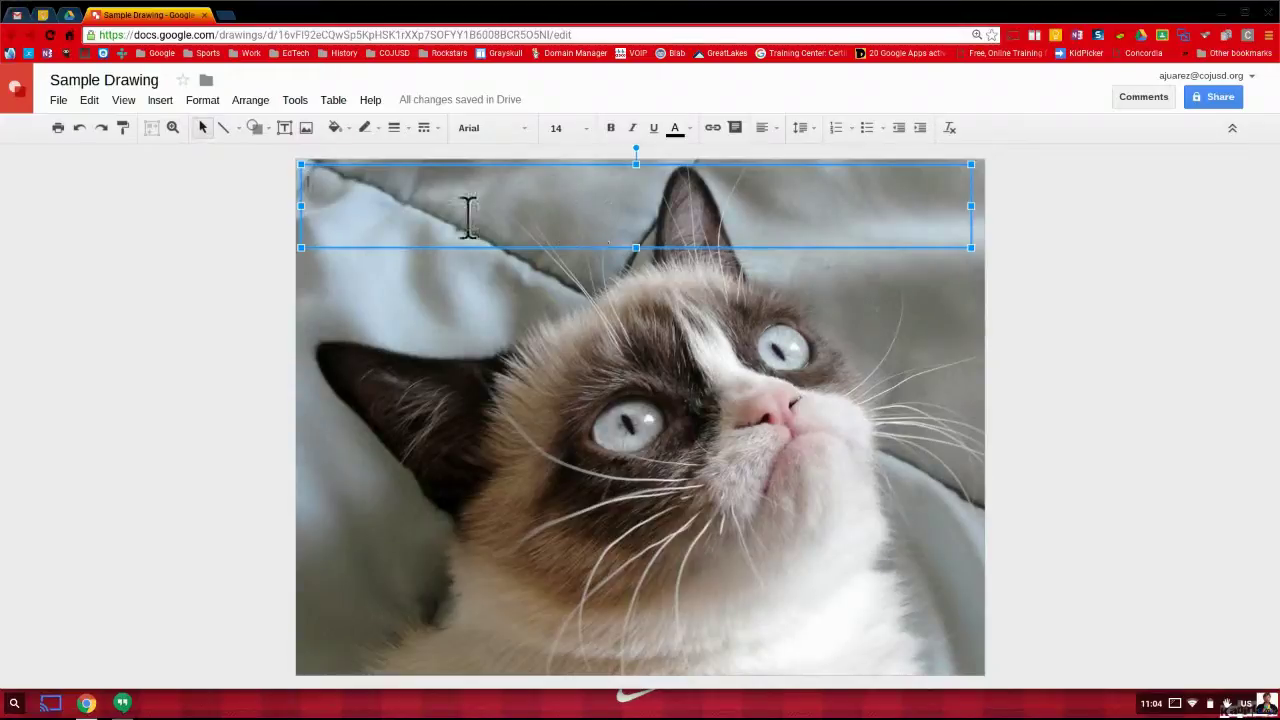
- Type 'That Face Napoleon Made' in white 48-point text
click(689, 127)
click(816, 192)
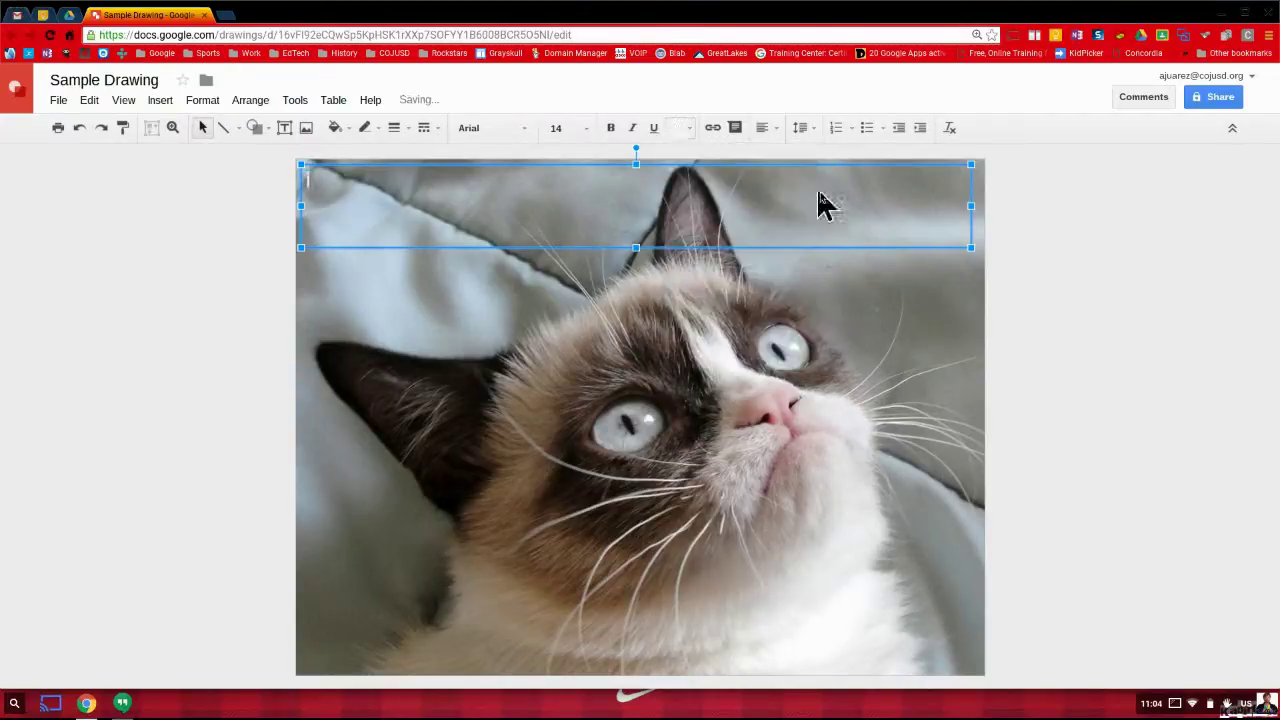
click(563, 127)
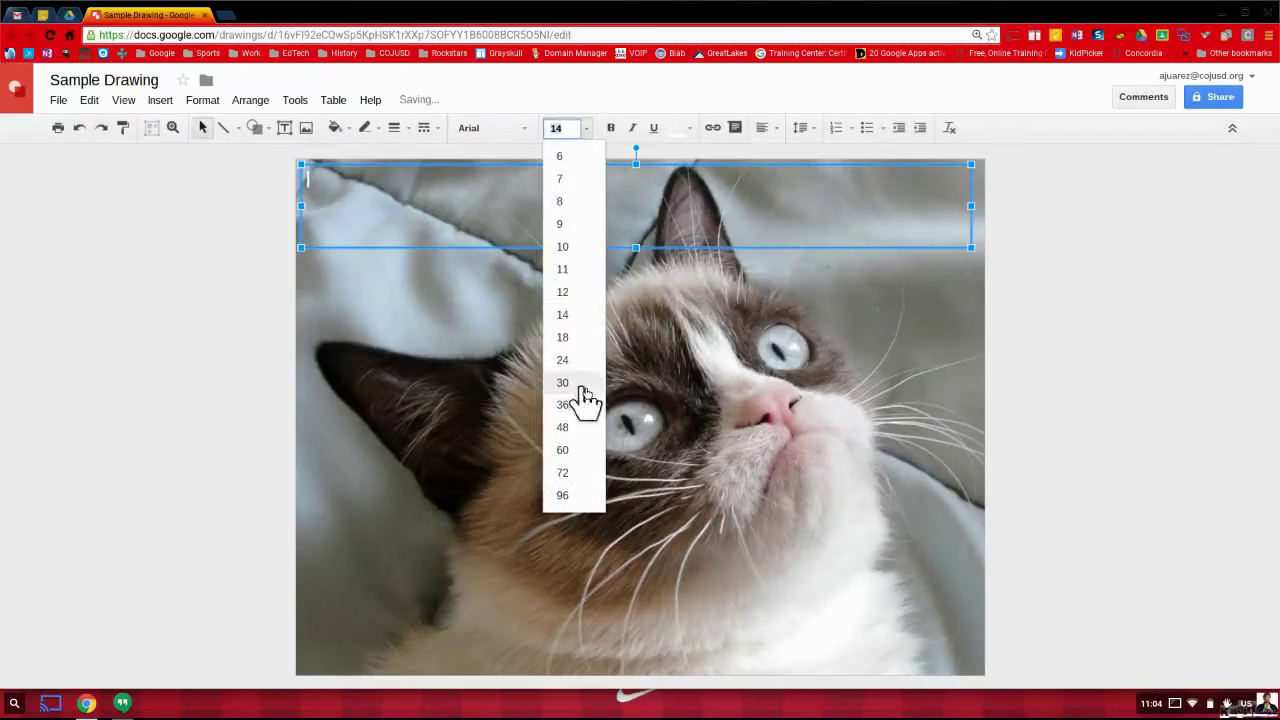
click(563, 428)
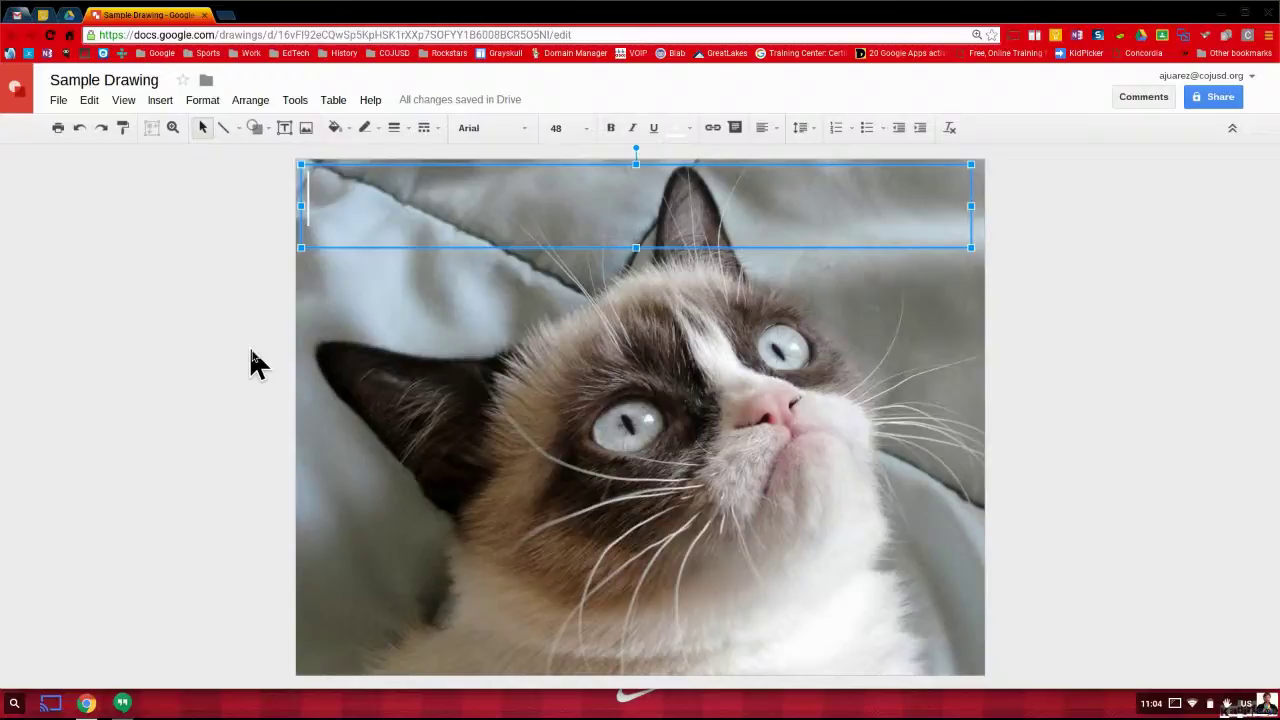
text(That )
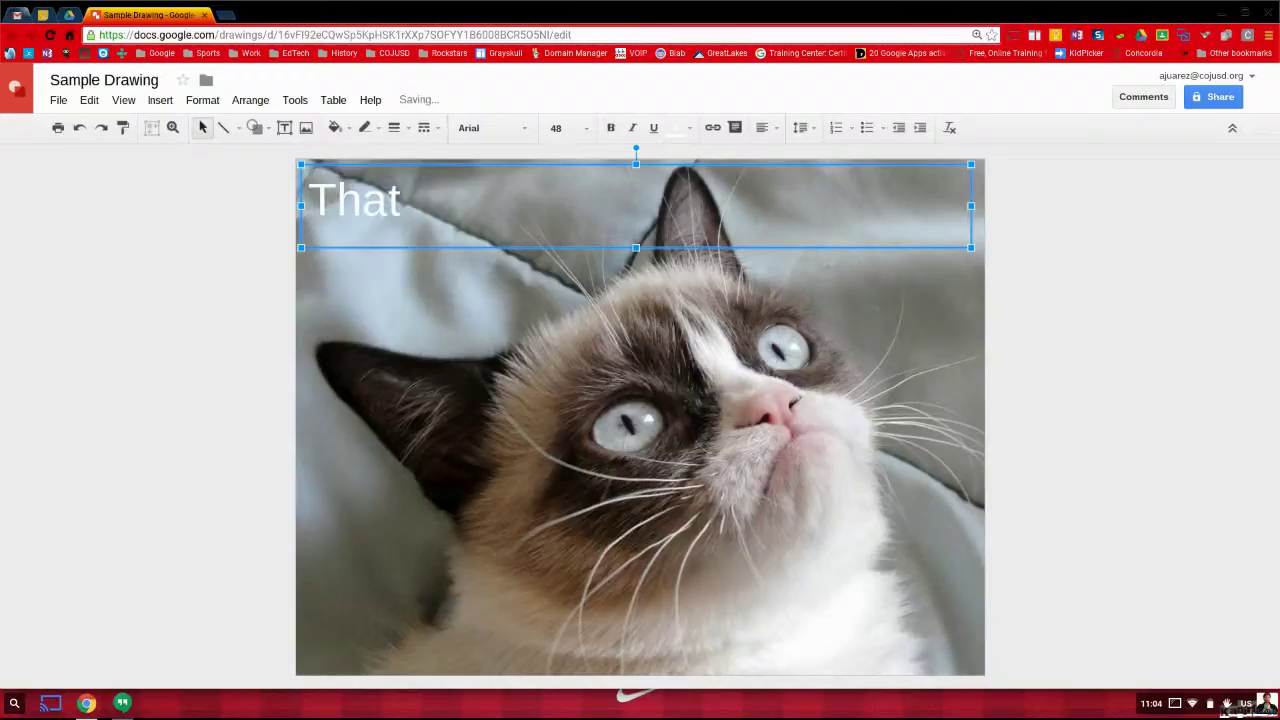
text(fae)
key(BackSpace)
key(BackSpace)
key(BackSpace)
key(BackSpace)
text(Face Napoleon Made)
- Make the title bold and centre it in its box
drag(857, 200, 310, 205)
click(610, 127)
click(776, 132)
click(790, 155)
click(205, 438)
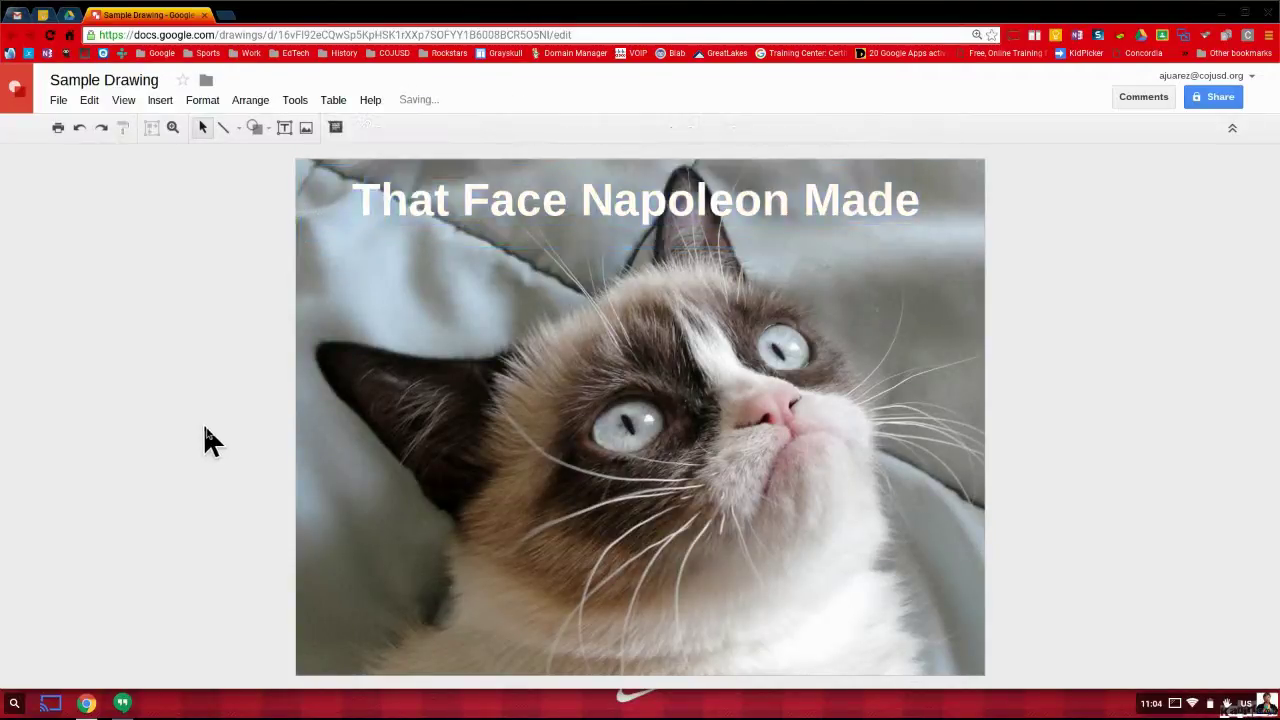
click(284, 127)
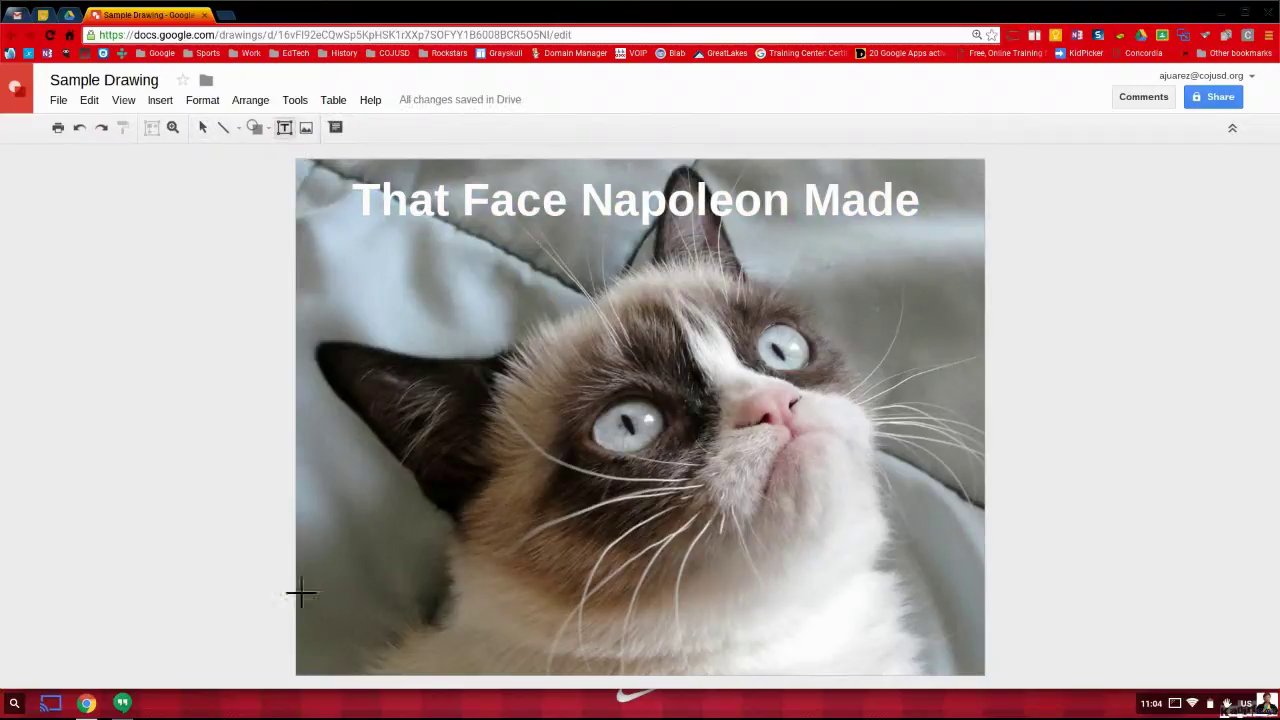
- Draw a text box along the bottom and type 'at Waterloo' in bold 48-point
drag(305, 605, 976, 663)
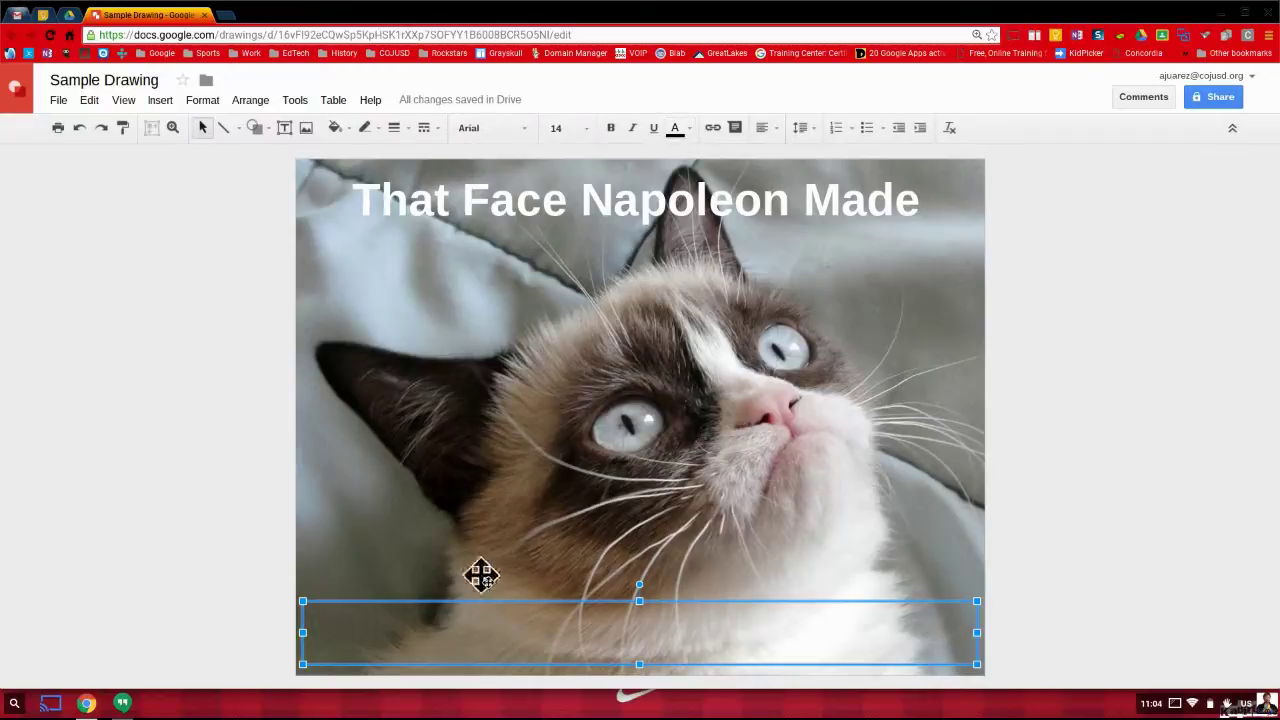
click(570, 135)
click(573, 432)
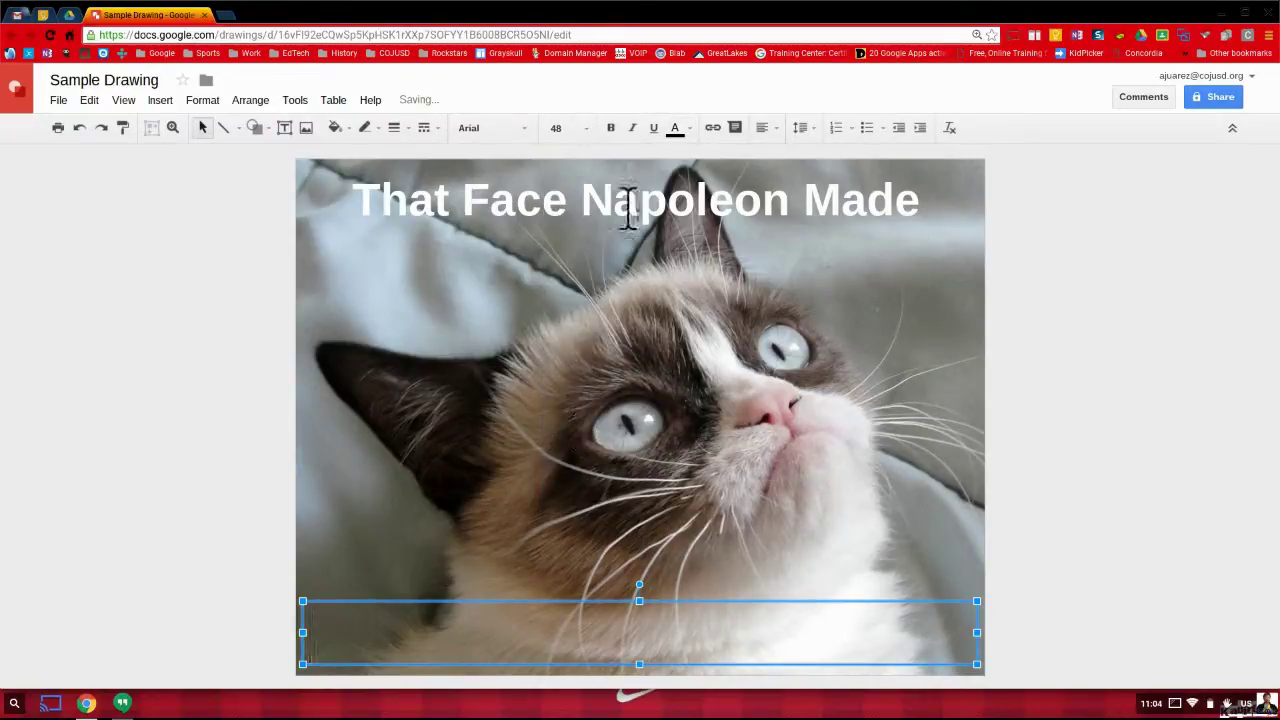
click(611, 128)
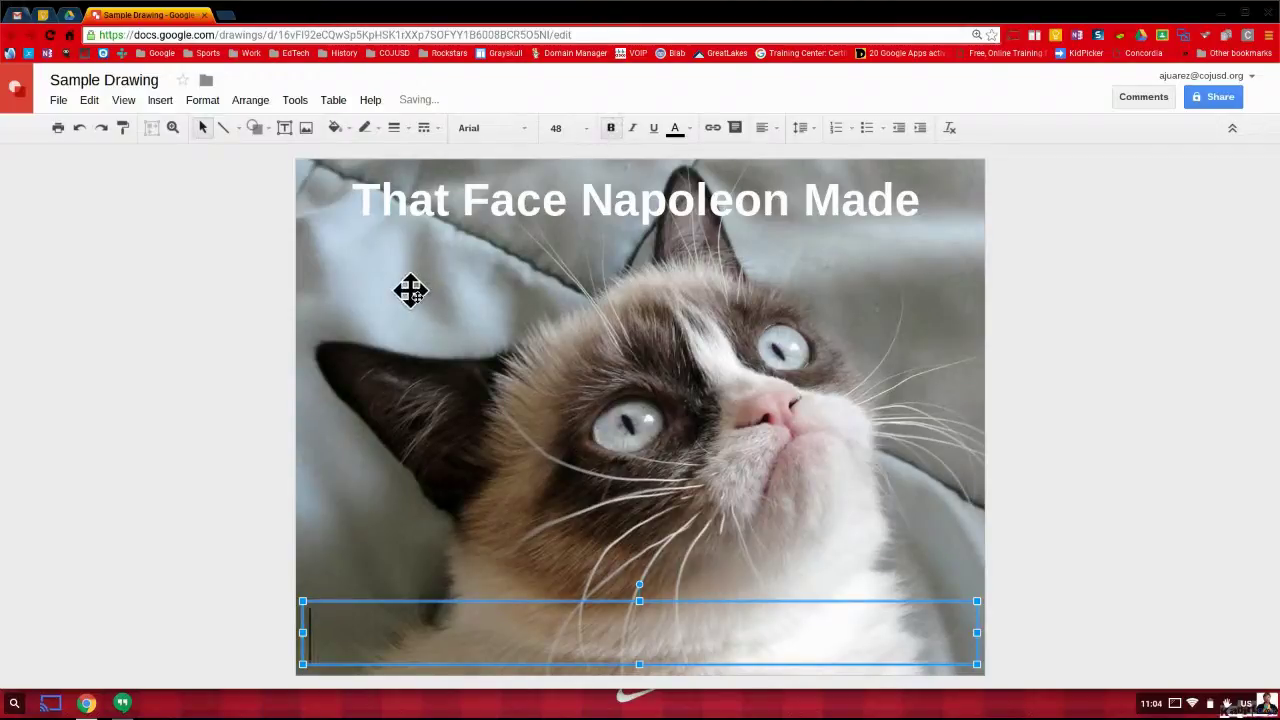
text(f)
key(BackSpace)
text(at Waterlool)
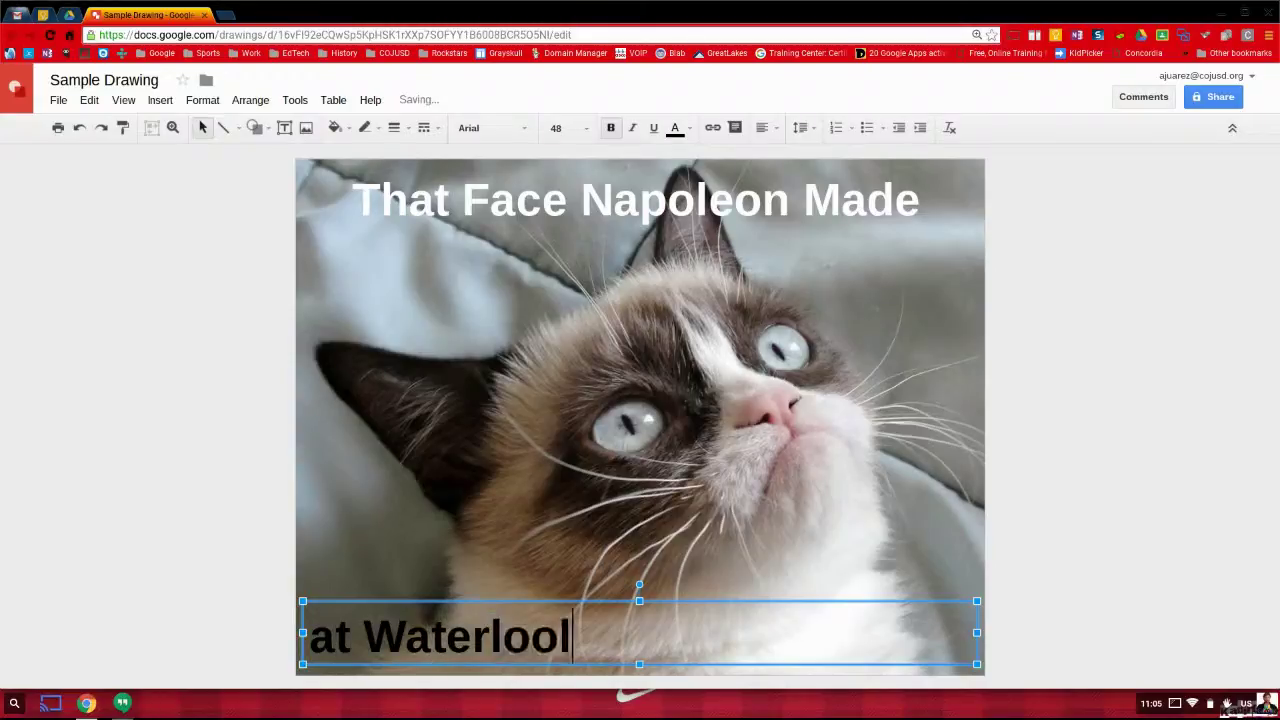
key(BackSpace)
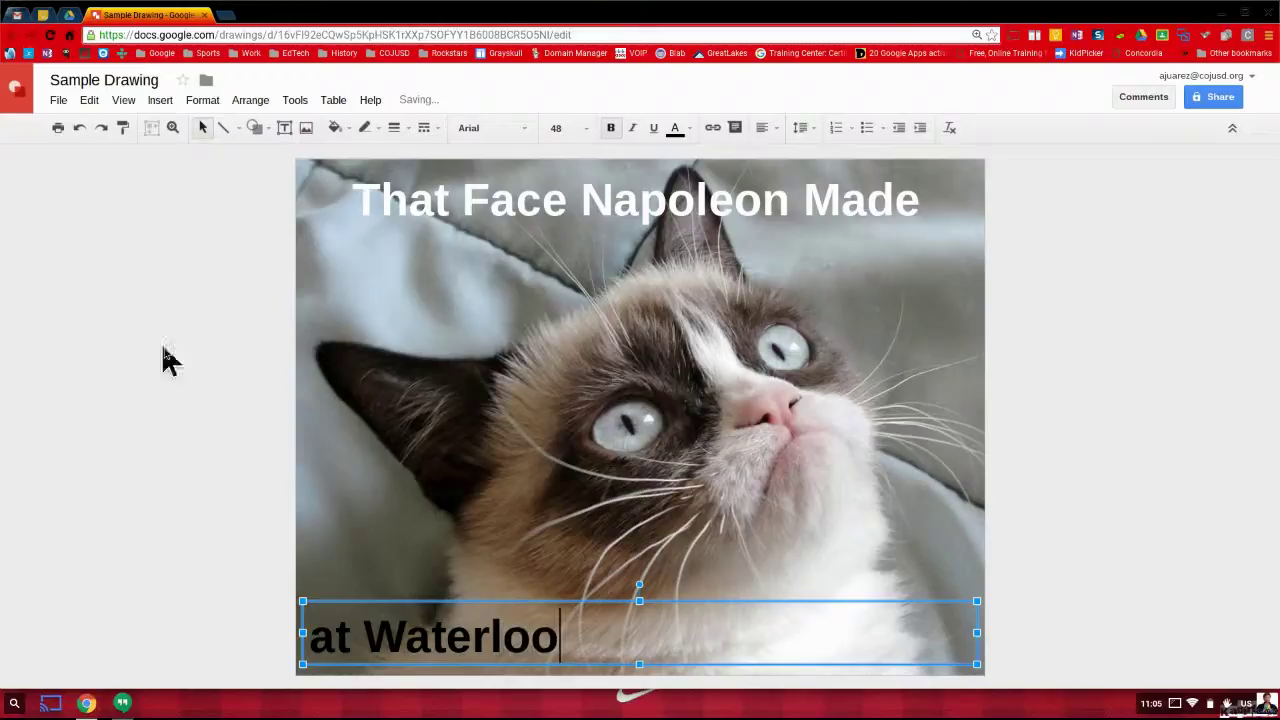
- Centre the 'at Waterloo' caption in its box
drag(560, 640, 303, 623)
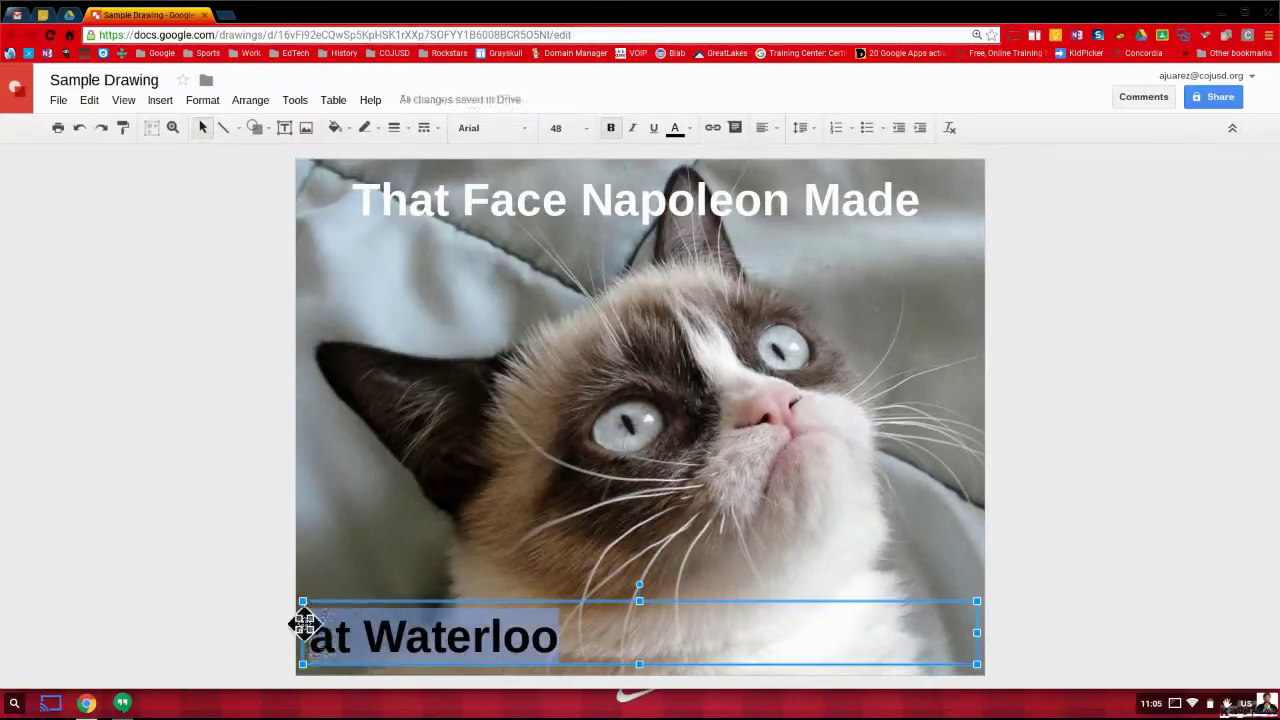
click(775, 128)
click(791, 156)
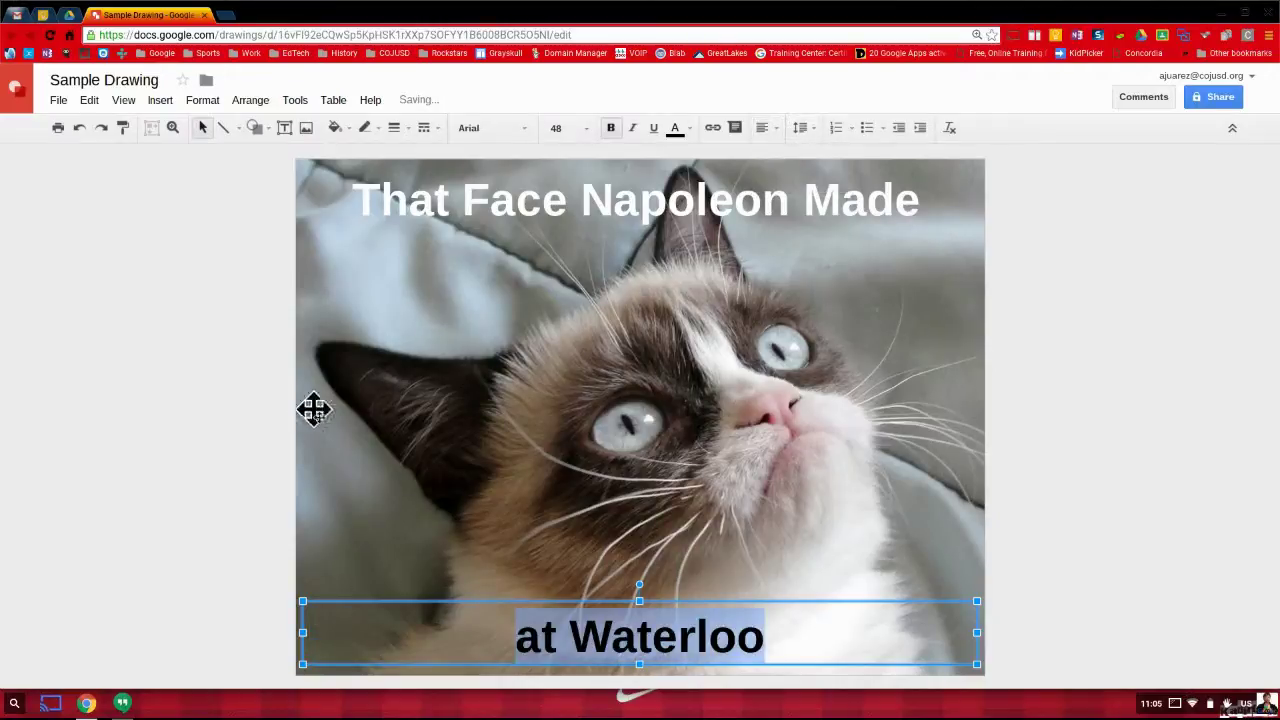
click(222, 478)
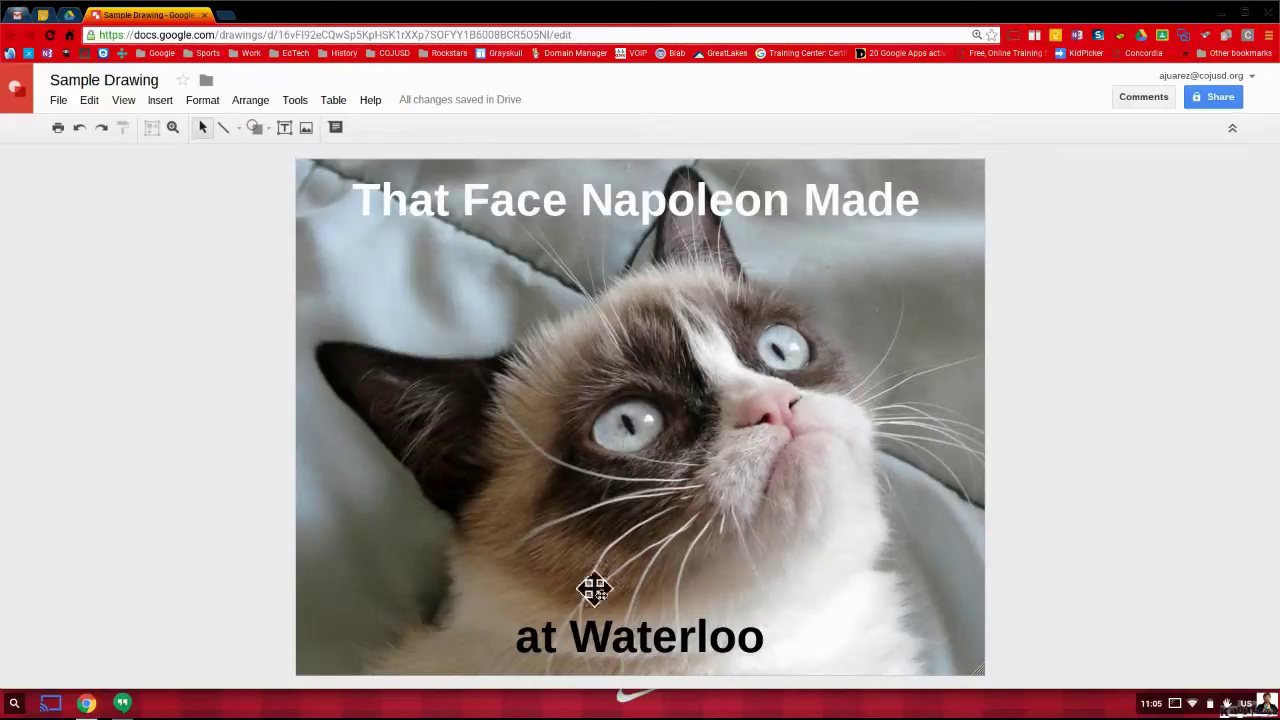
- Change the 'That Face Napoleon Made' caption colour from white to black
click(477, 203)
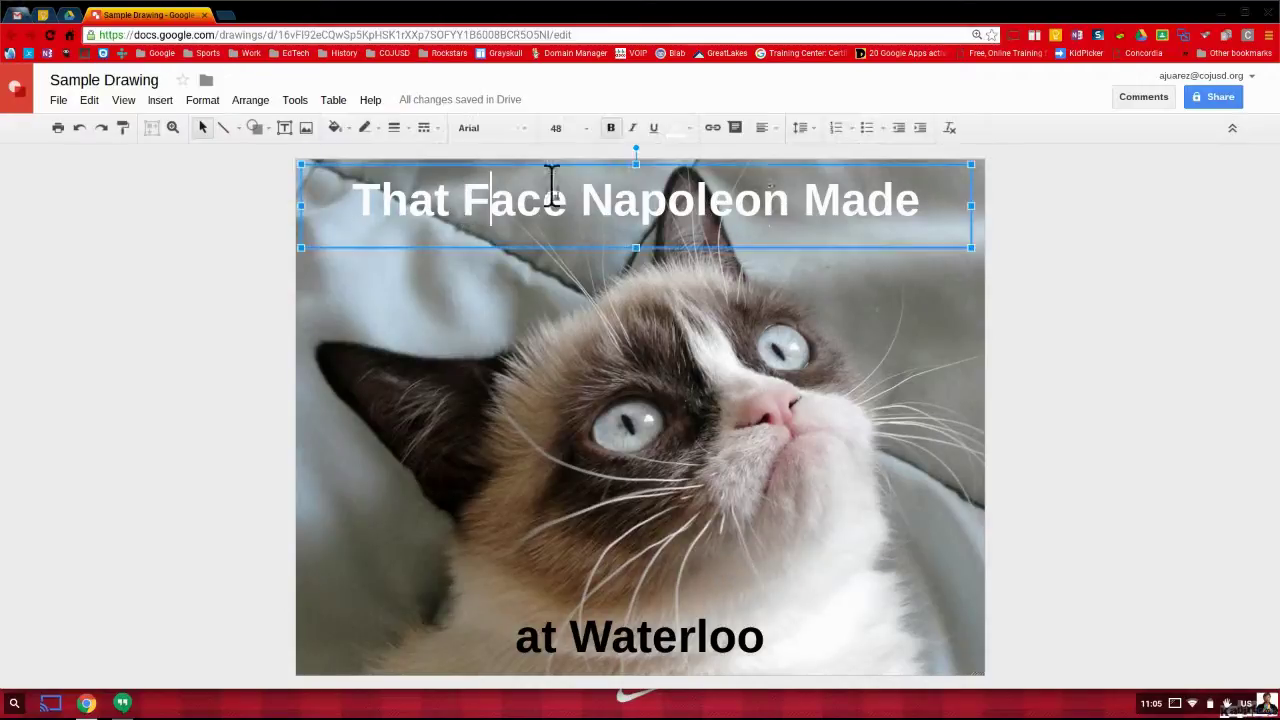
drag(946, 206, 357, 200)
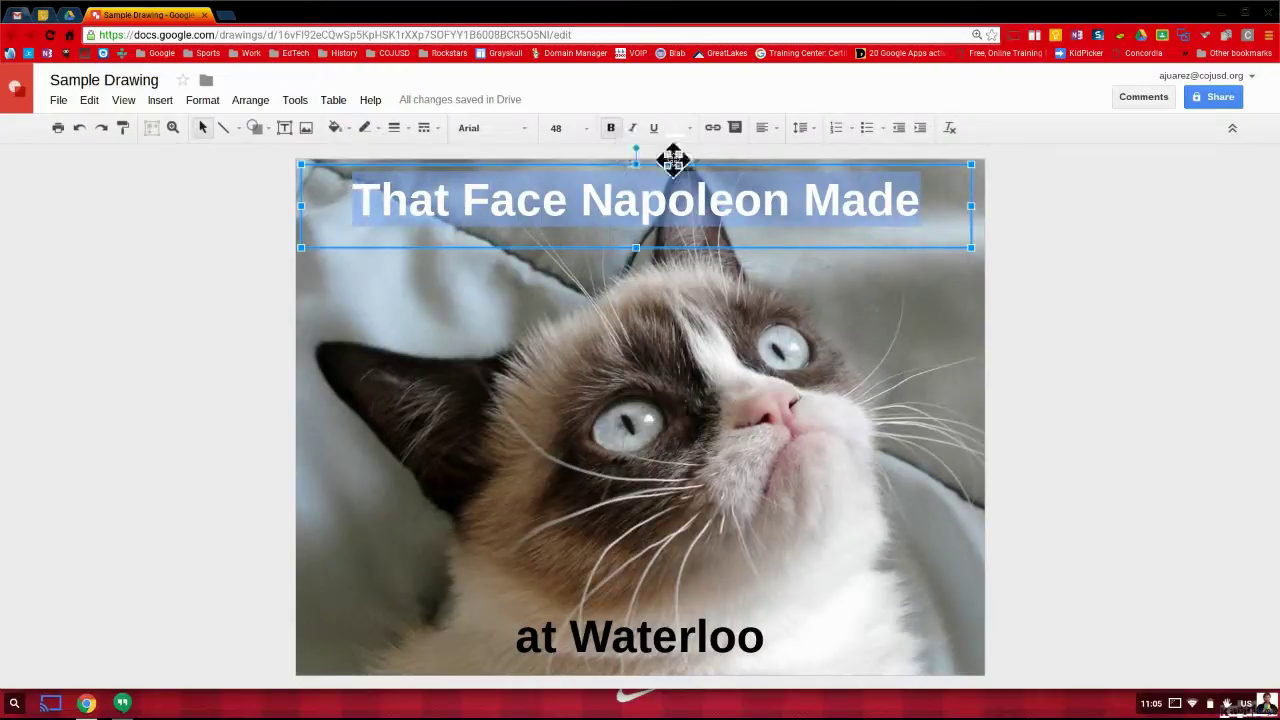
click(683, 130)
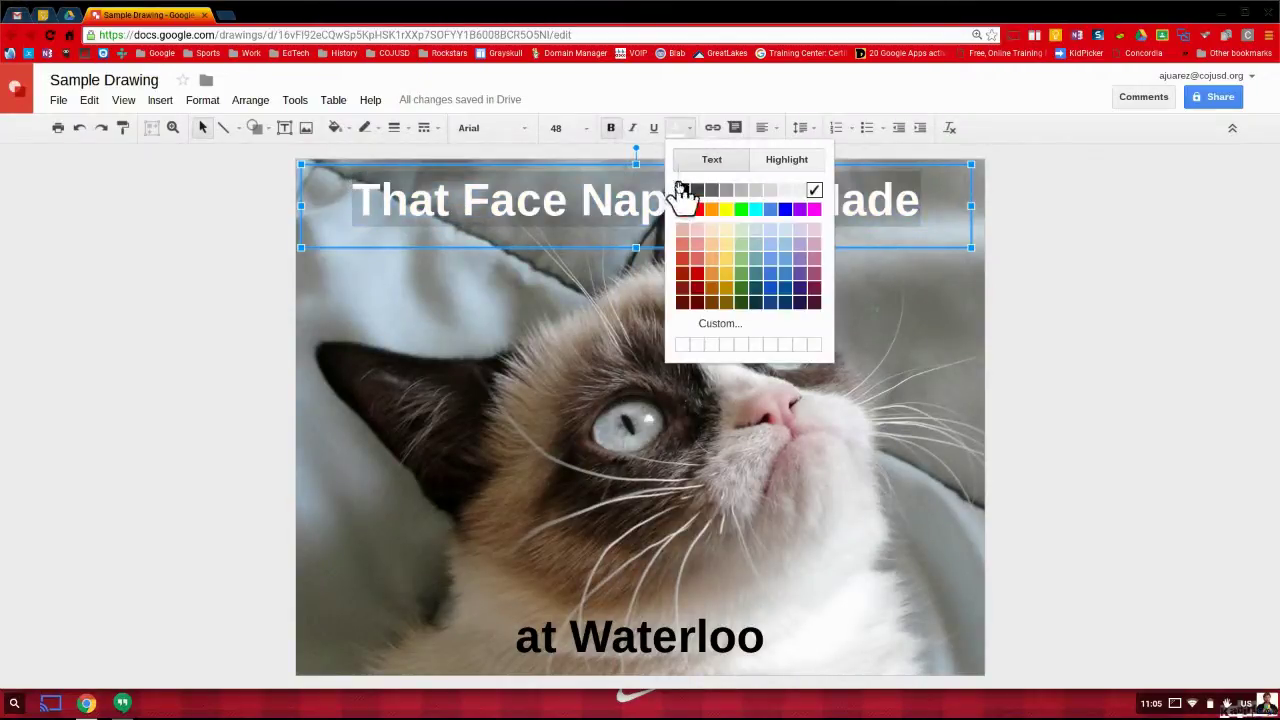
click(682, 191)
click(160, 386)
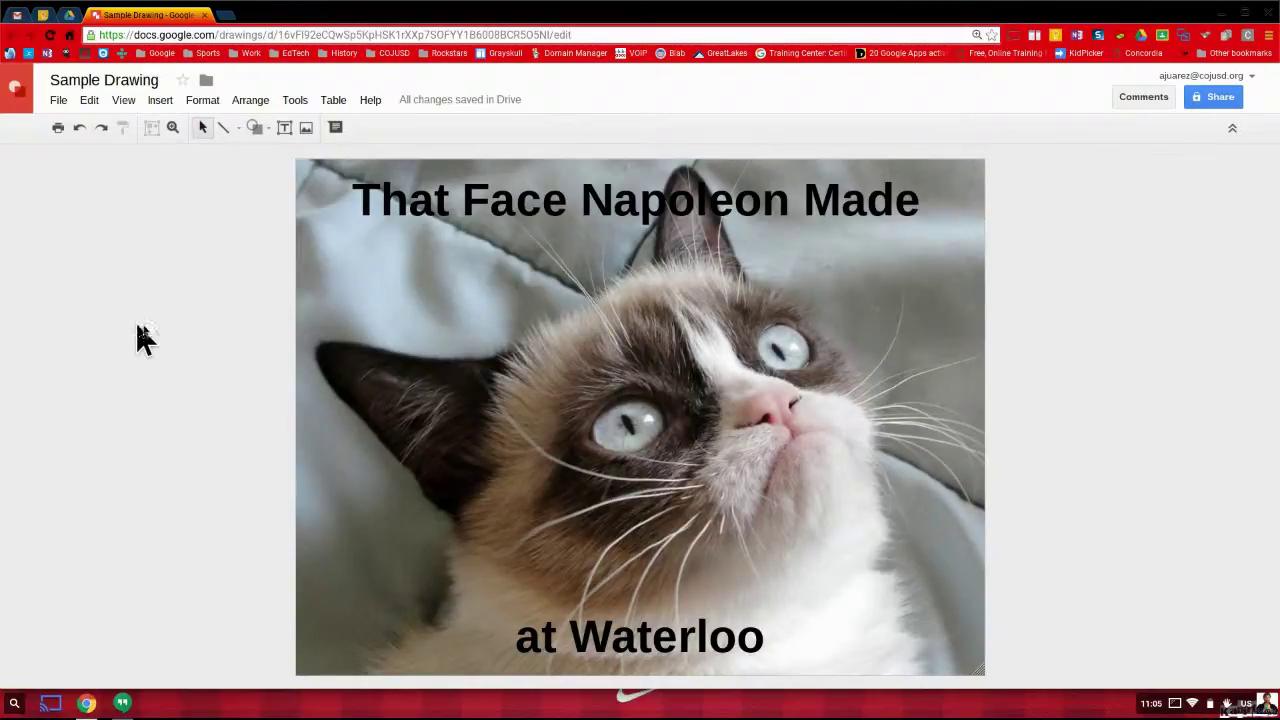
click(58, 102)
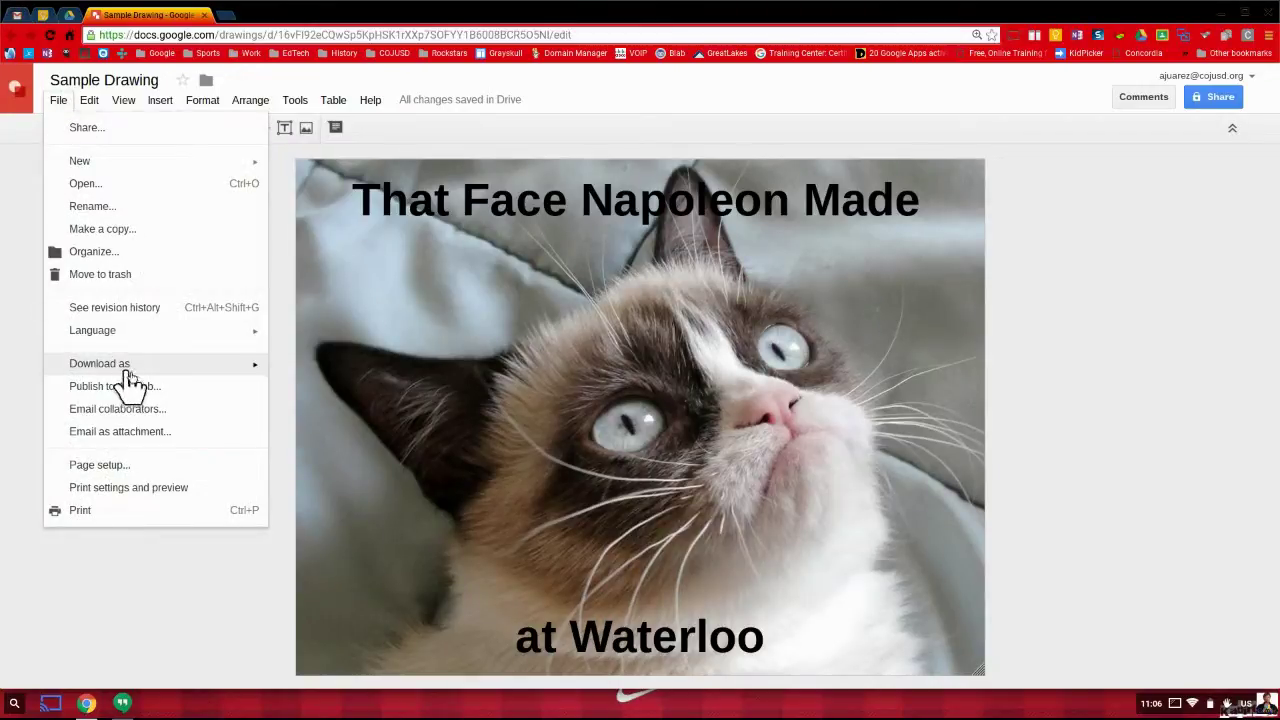
mouse_move(129, 366)
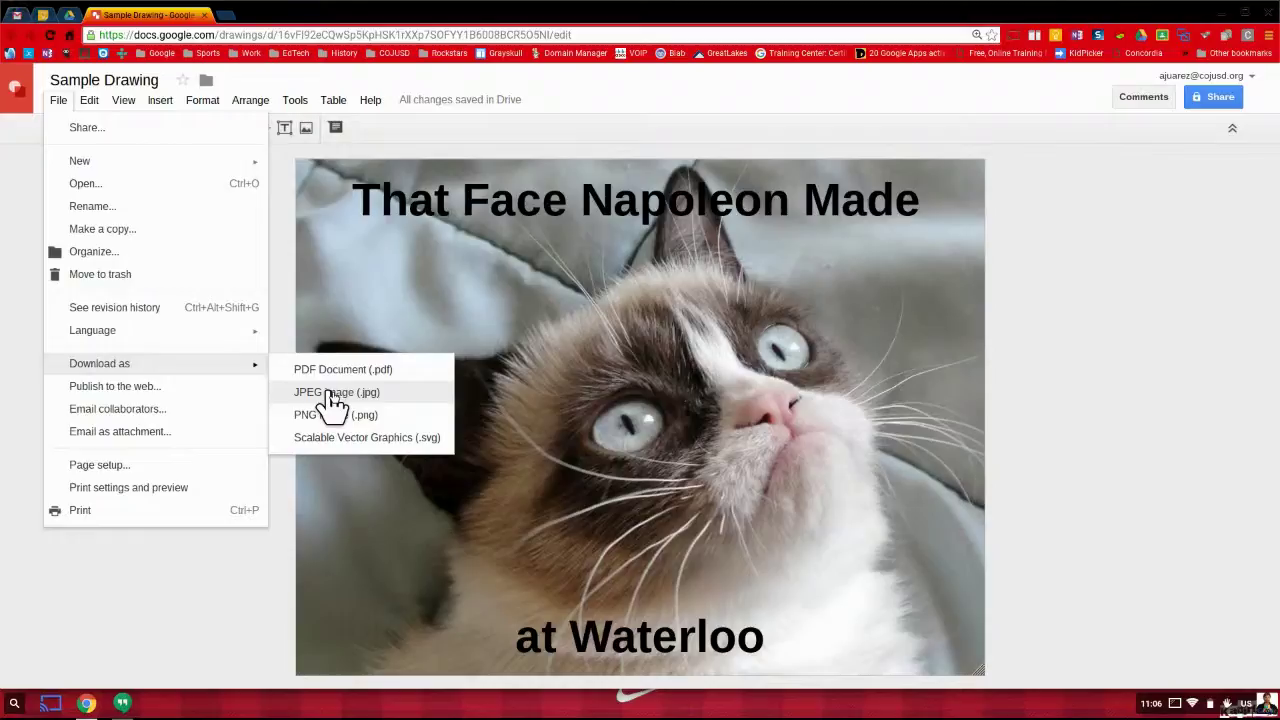
click(1050, 378)
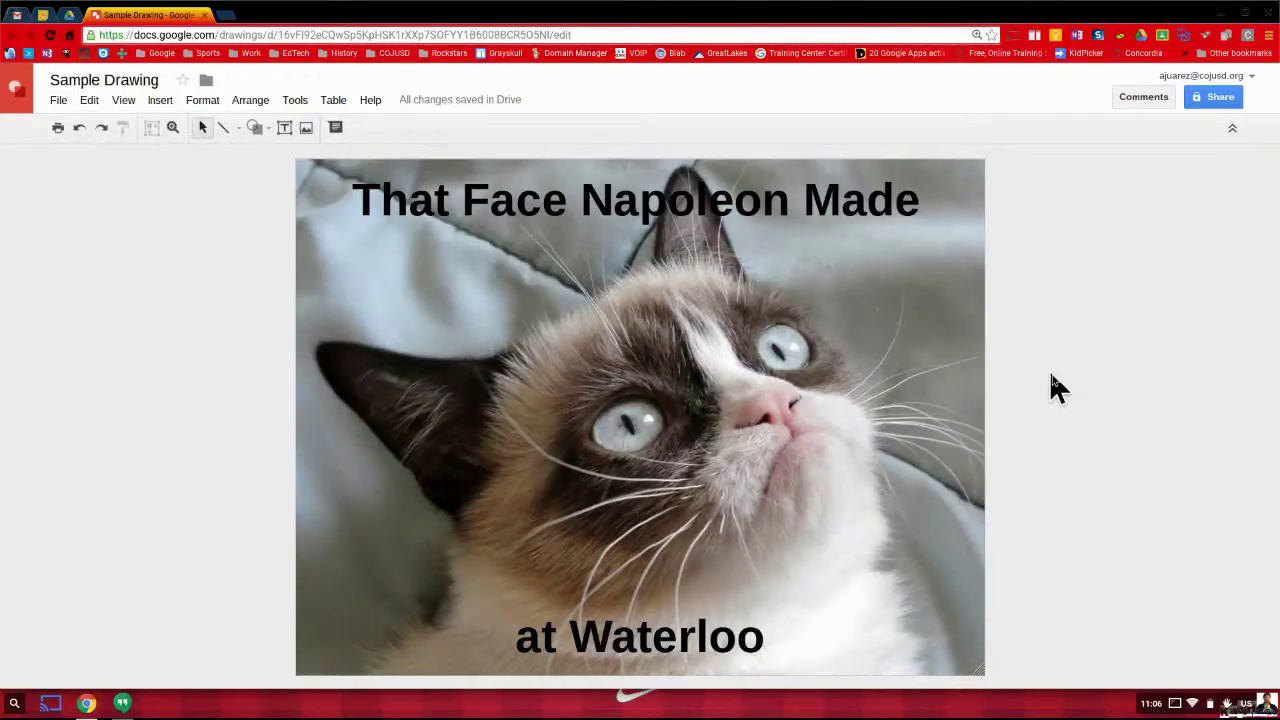